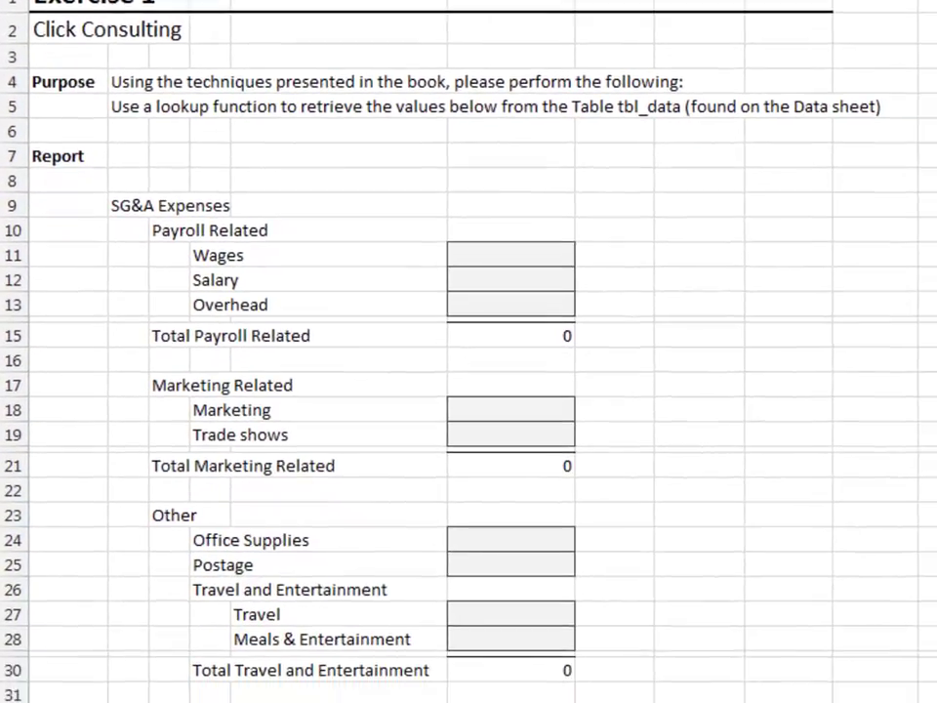
- Review the Name and Amount columns of the table on the Data sheet, and return to the Exercise 1 report
{"action": "left_click", "coordinate": [530, 333]}
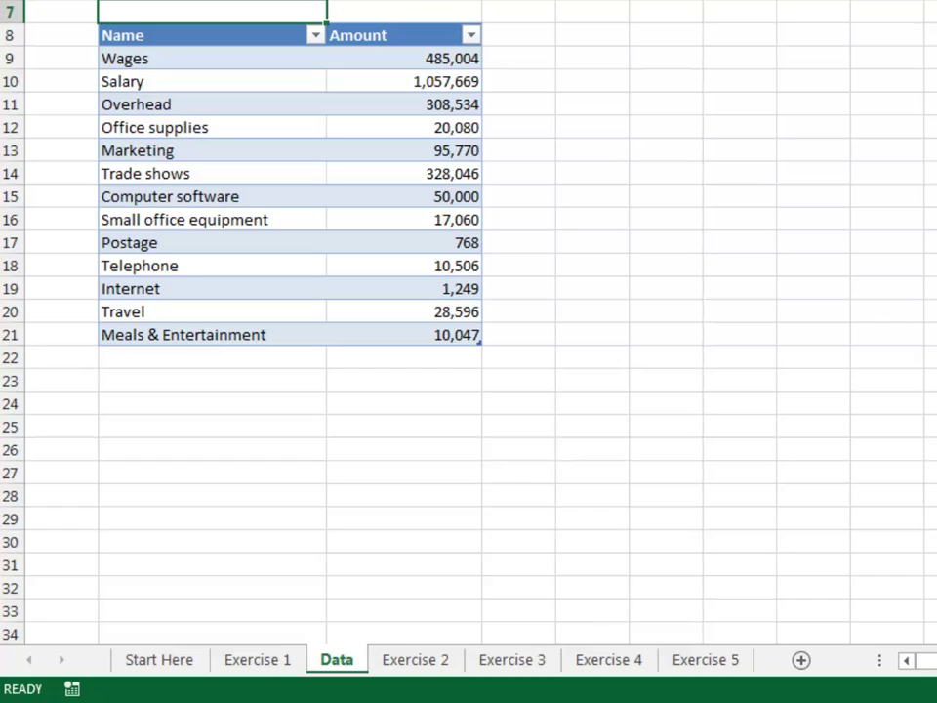
{"action": "left_click", "coordinate": [205, 35]}
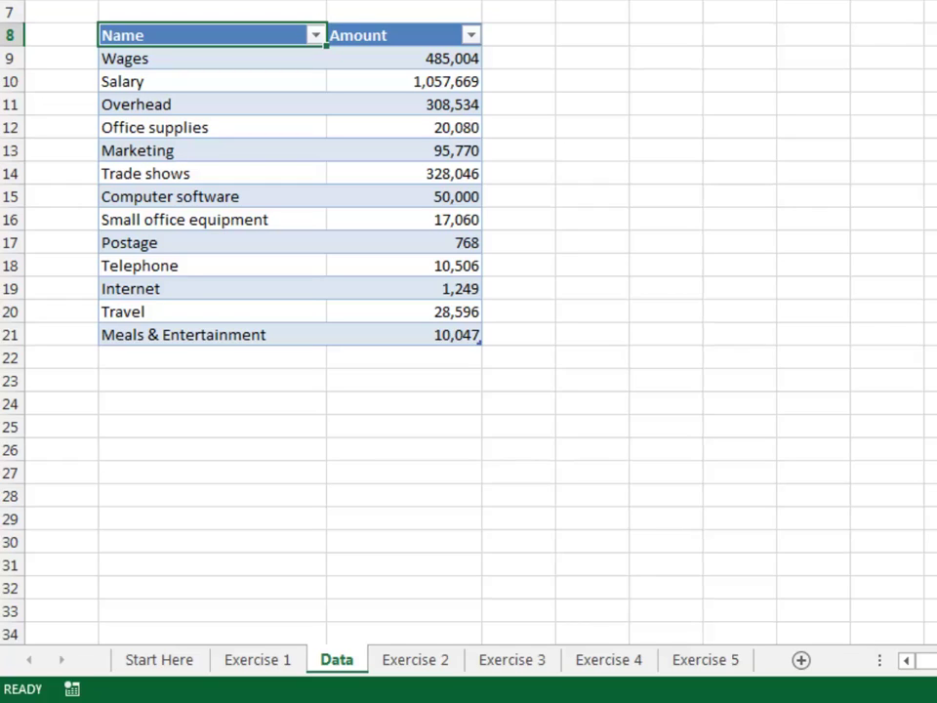
{"action": "key", "text": "ctrl+Page_Up"}
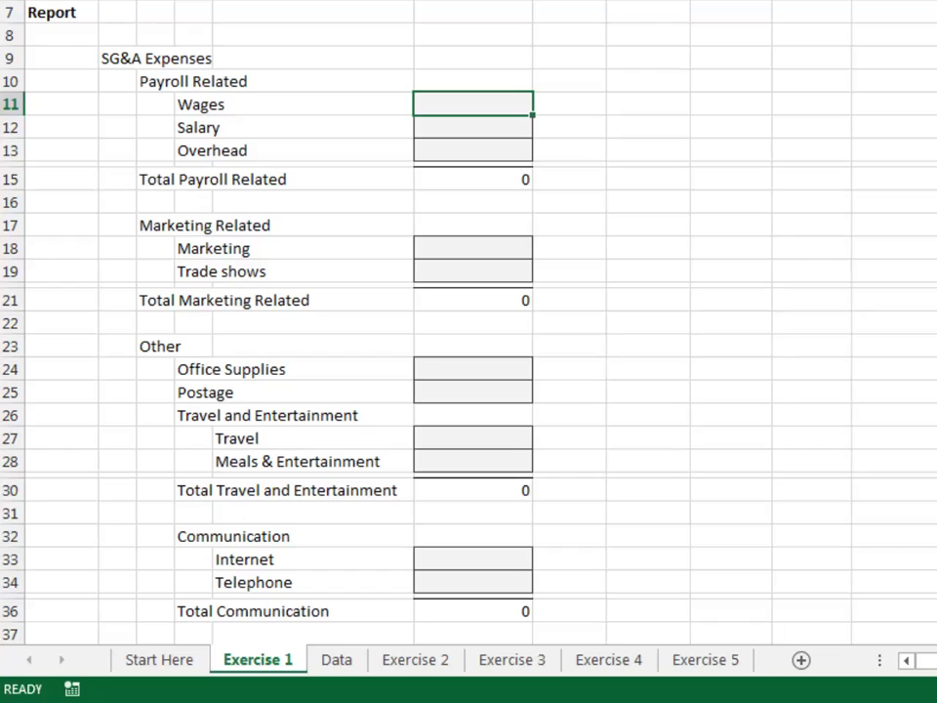
- Enter =VLOOKUP(D11,tbl_data,2,0) in the Wages amount cell of the Exercise 1 report
{"action": "type", "text": "=vlookup("}
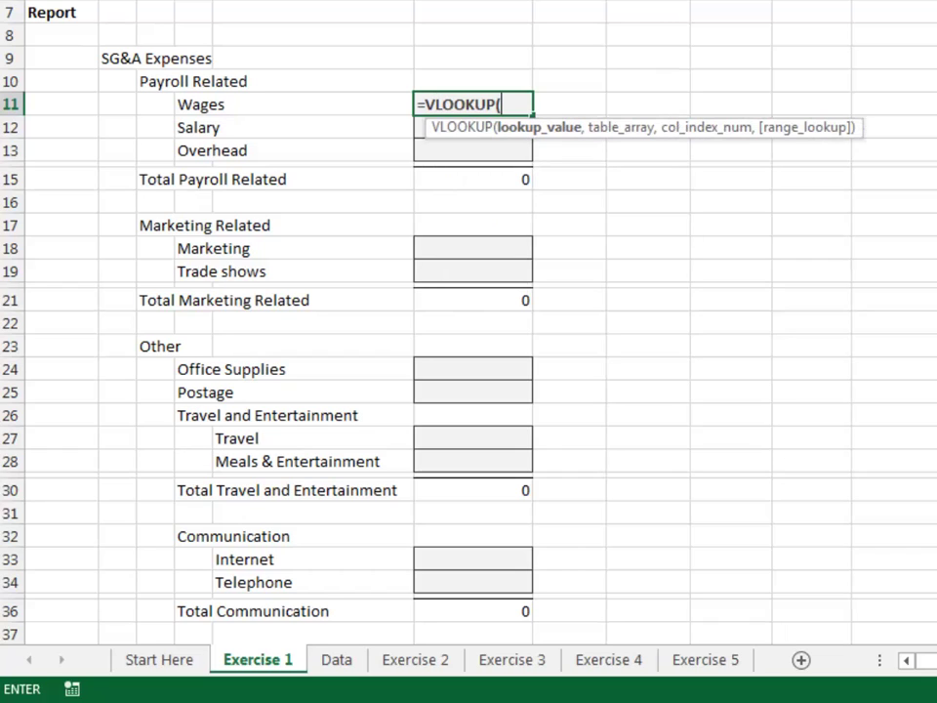
{"action": "key", "text": "Left"}
{"action": "key", "text": "Left"}
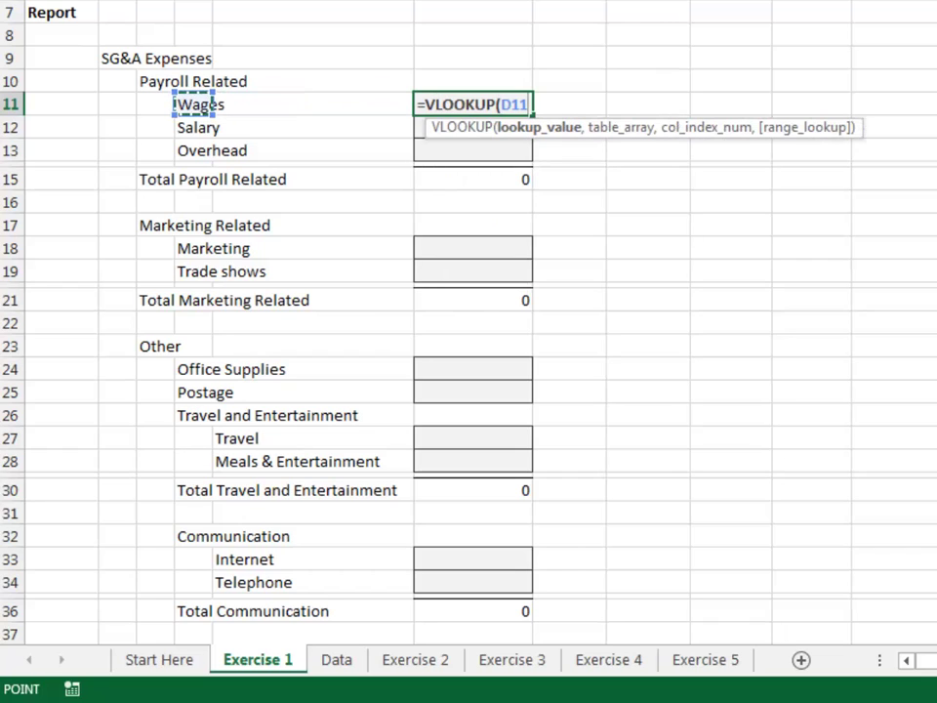
{"action": "type", "text": ",tbl"}
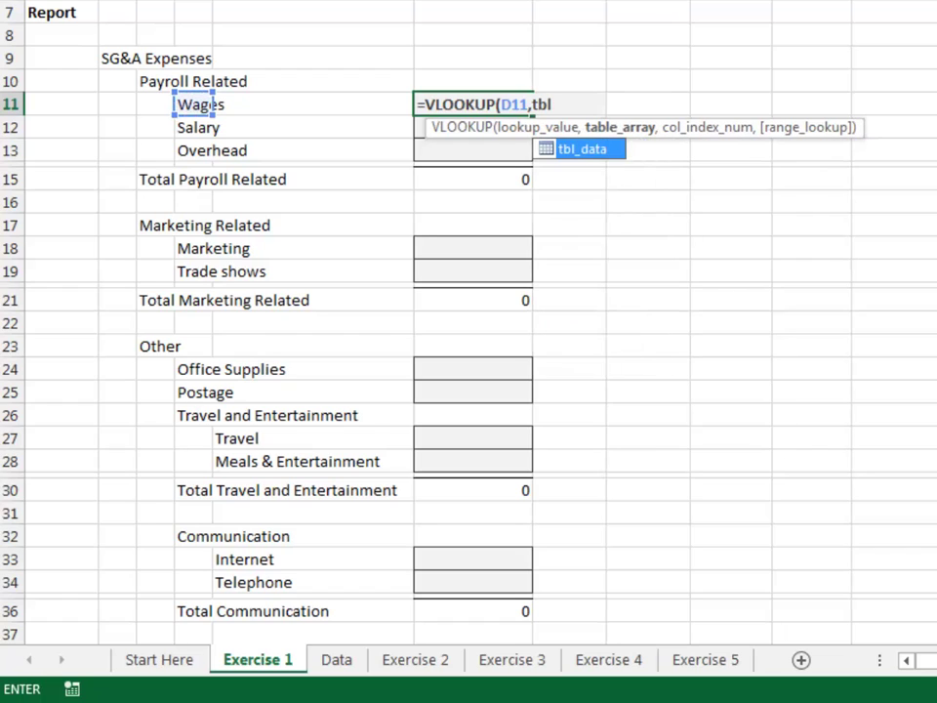
{"action": "key", "text": "Tab"}
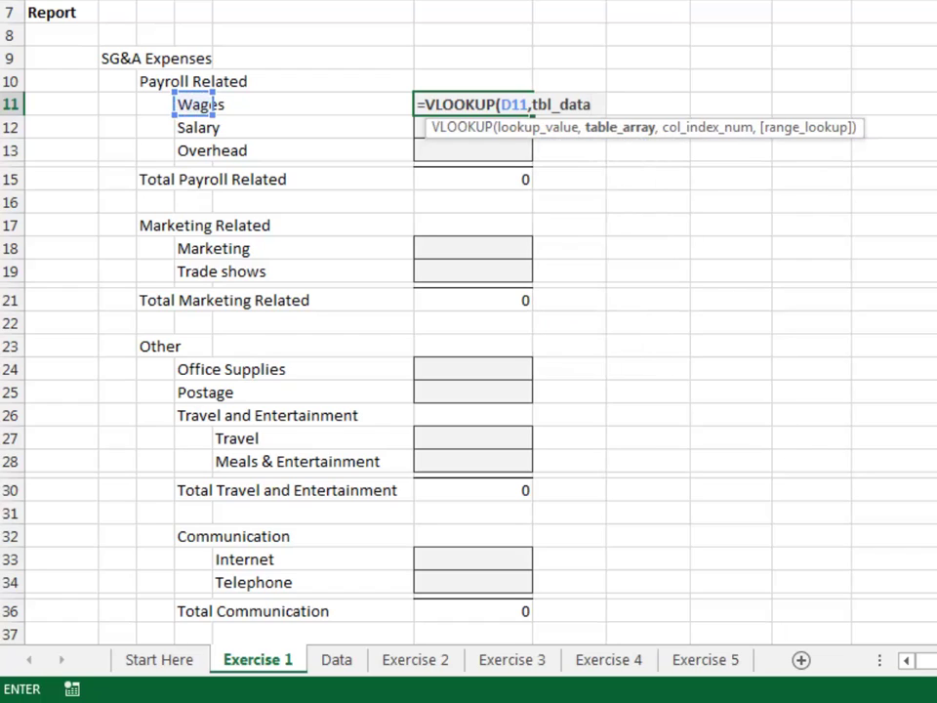
{"action": "type", "text": ","}
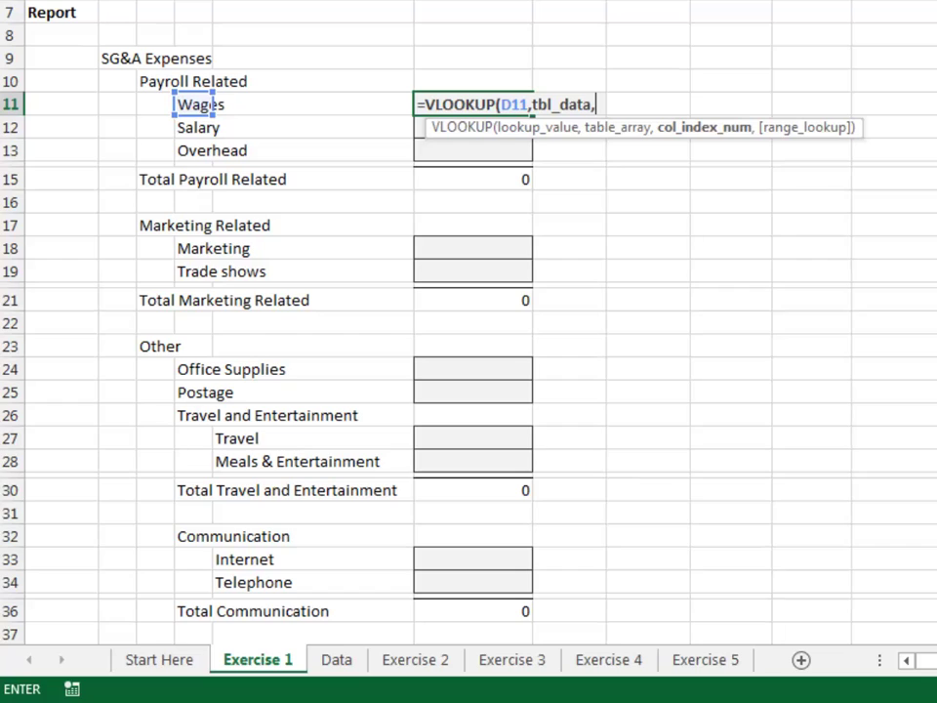
{"action": "type", "text": "2,"}
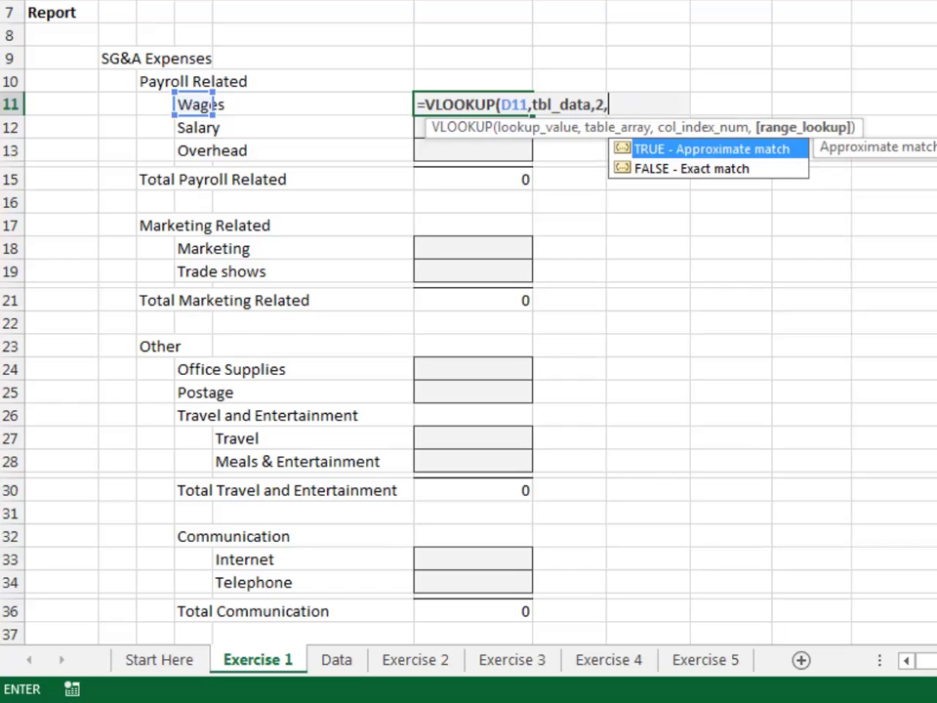
{"action": "type", "text": "0)"}
{"action": "key", "text": "Return"}
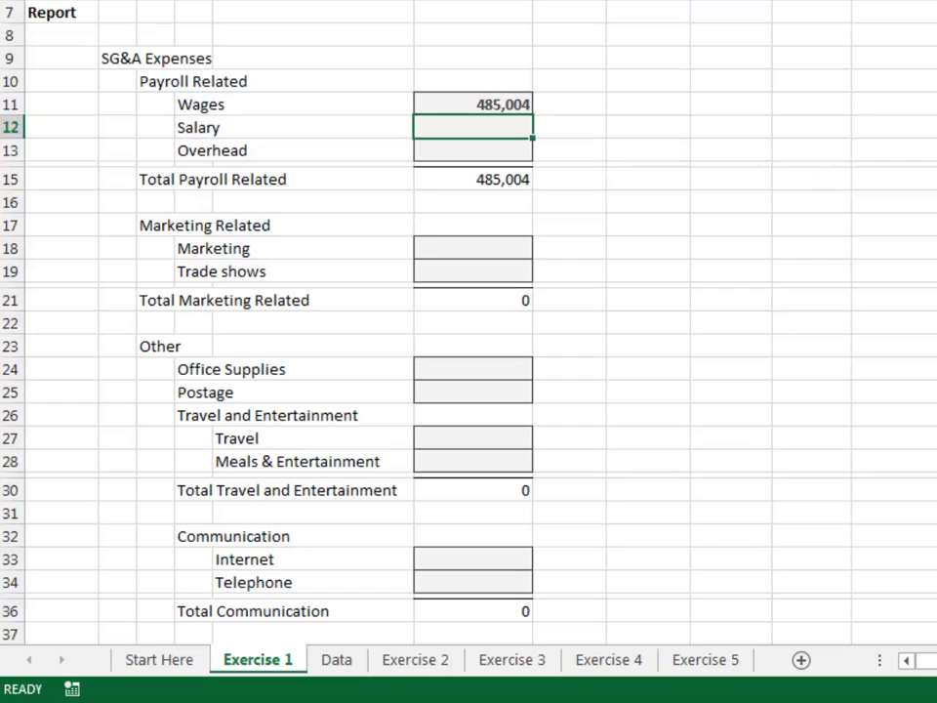
- Copy the Wages lookup formula into the Salary and Overhead amount cells
{"action": "key", "text": "Up"}
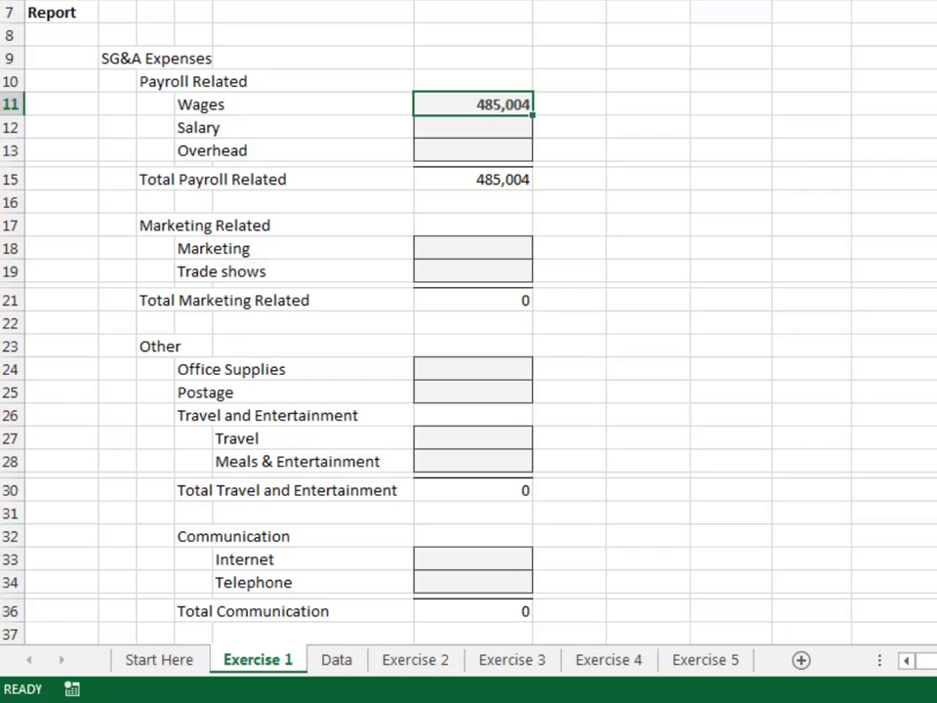
{"action": "key", "text": "ctrl+c"}
{"action": "key", "text": "Down"}
{"action": "key", "text": "shift+Down"}
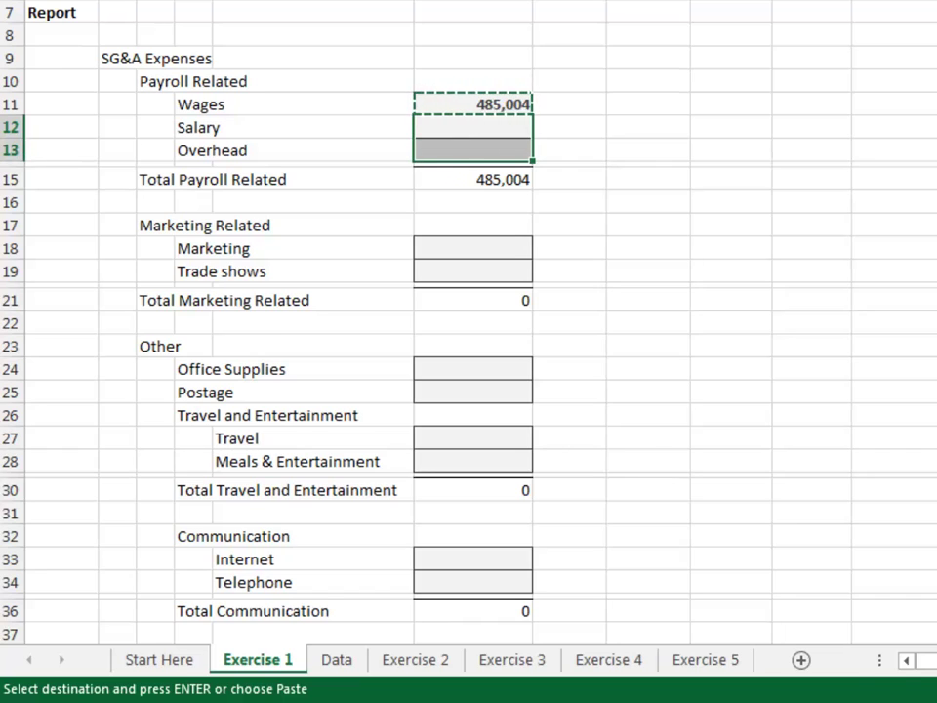
{"action": "key", "text": "ctrl+v"}
- Paste the copied lookup formula into the Marketing and Trade shows amount cells
{"action": "key", "text": "Down"}
{"action": "key", "text": "Down"}
{"action": "key", "text": "Down"}
{"action": "key", "text": "Down"}
{"action": "key", "text": "Down"}
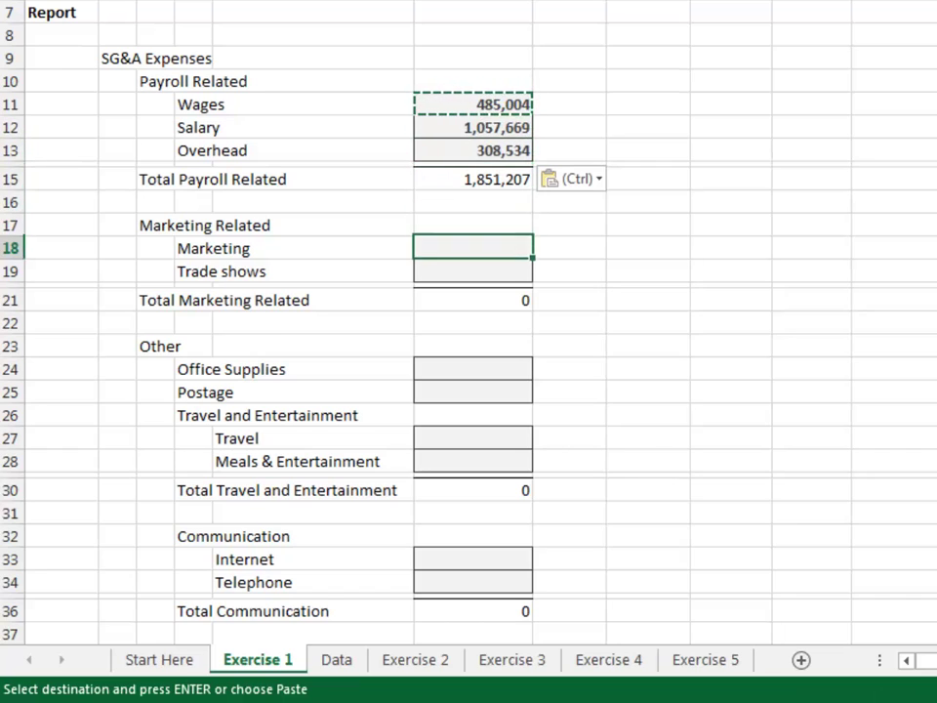
{"action": "key", "text": "shift+Down"}
{"action": "key", "text": "ctrl+v"}
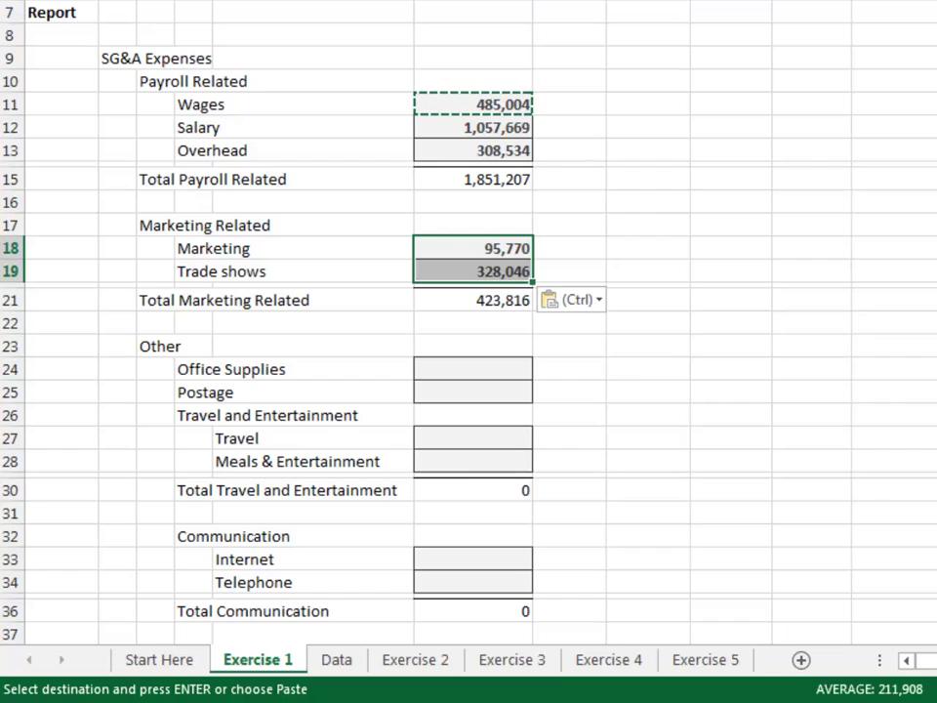
- Paste the copied lookup formula into the Office Supplies and Postage amount cells
{"action": "key", "text": "Down"}
{"action": "key", "text": "Down"}
{"action": "key", "text": "Down"}
{"action": "key", "text": "Down"}
{"action": "key", "text": "Down"}
{"action": "key", "text": "shift+Down"}
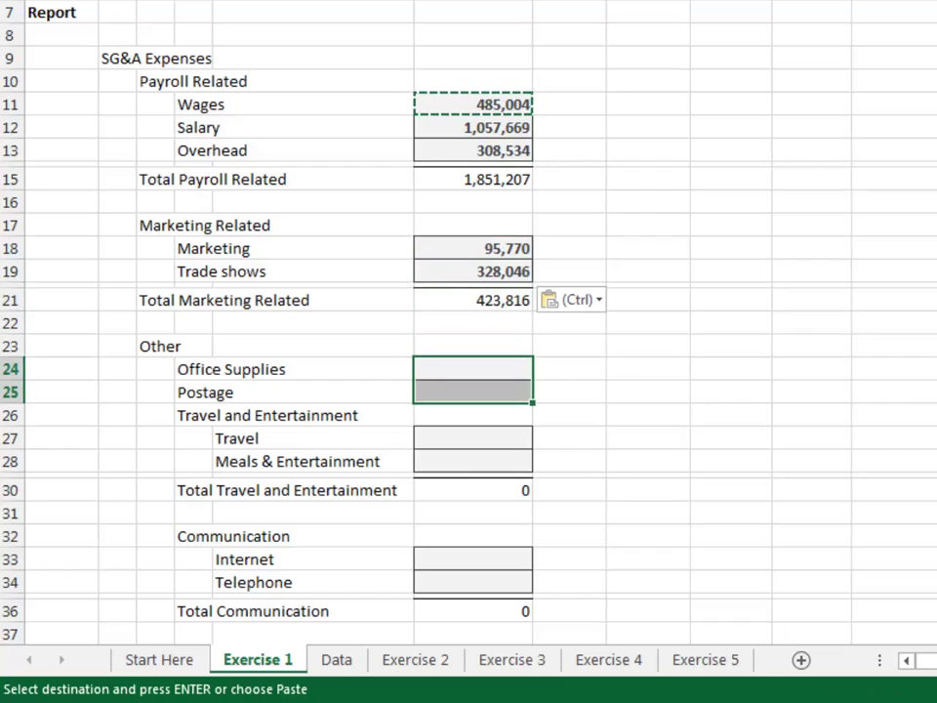
{"action": "key", "text": "ctrl+v"}
- Paste the copied lookup formula into the Travel and Meals & Entertainment amount cells, and open the Travel formula to inspect its lookup reference
{"action": "key", "text": "Down"}
{"action": "key", "text": "Down"}
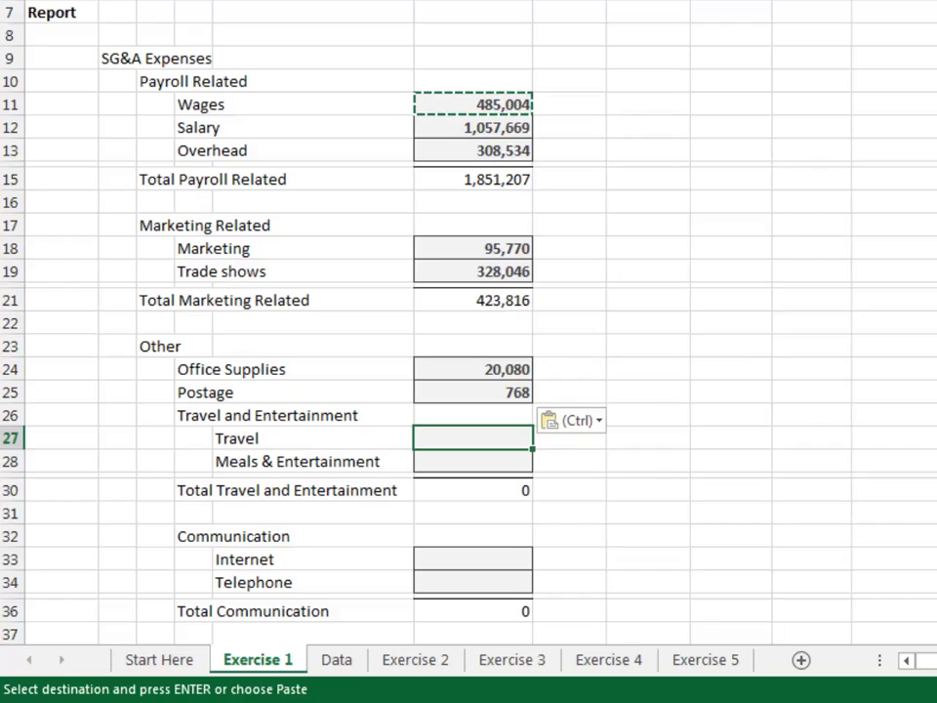
{"action": "key", "text": "shift+Down"}
{"action": "key", "text": "ctrl+v"}
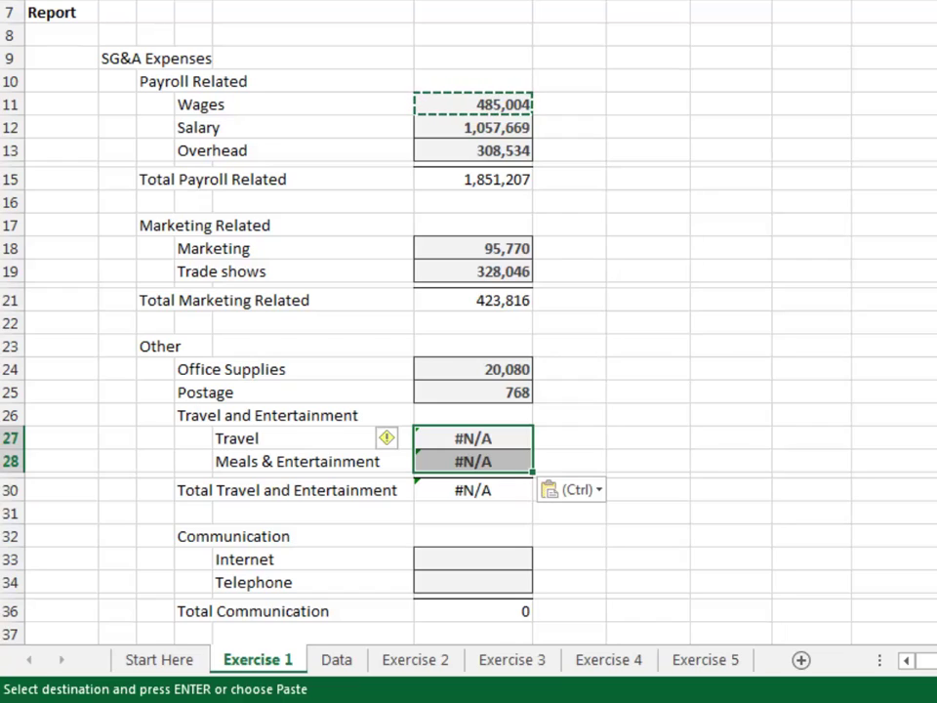
{"action": "key", "text": "F2"}
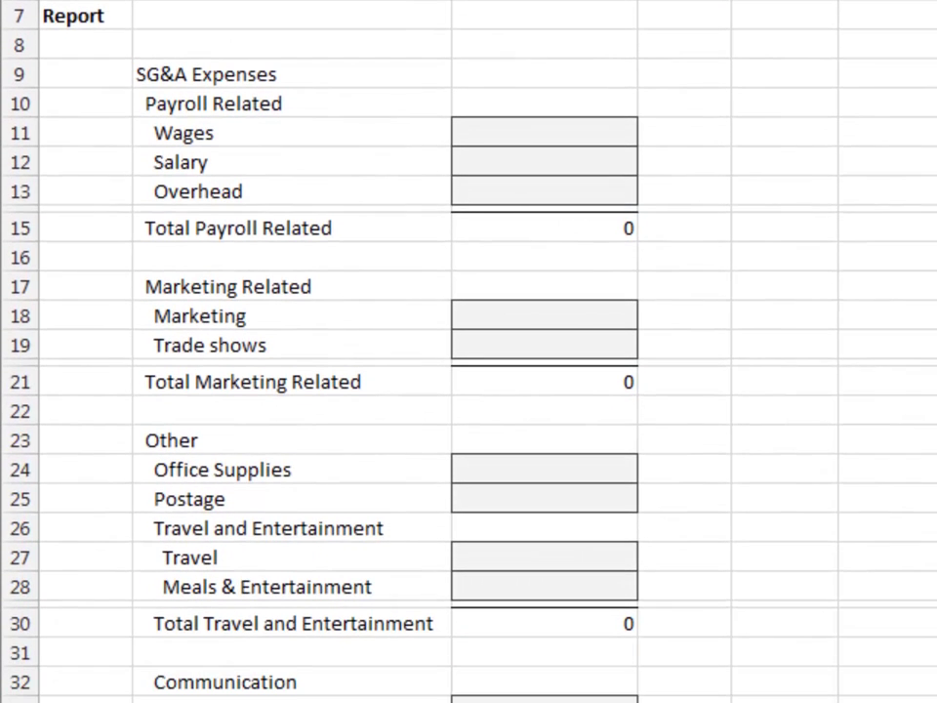
- On the Exercise 2 report, enter =VLOOKUP(B11,tbl_data,2,0) in the Wages amount cell
{"action": "left_click", "coordinate": [544, 381]}
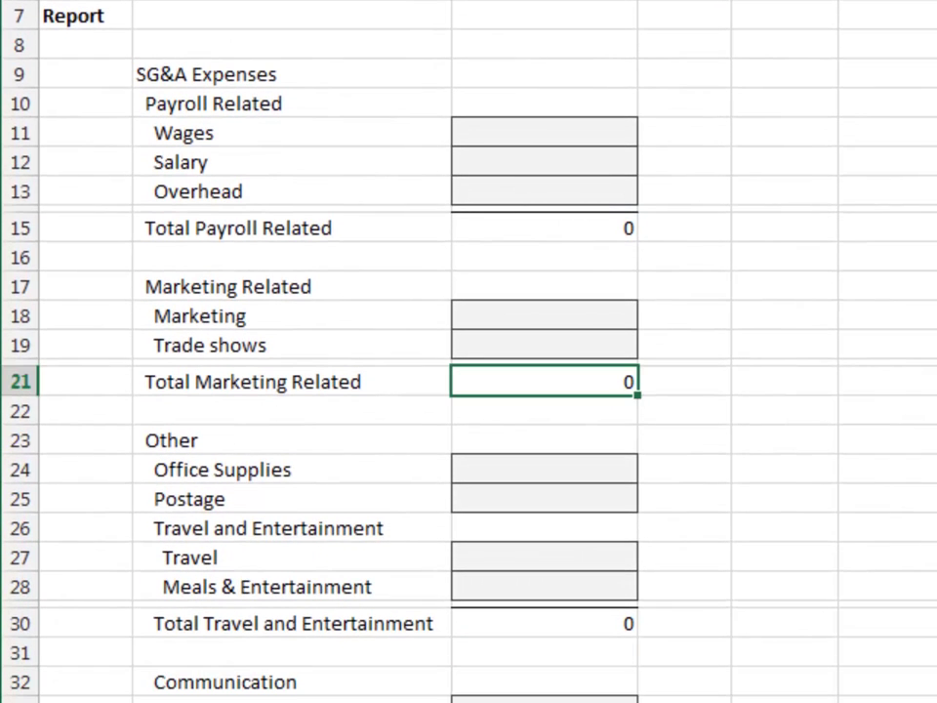
{"action": "left_click", "coordinate": [543, 227]}
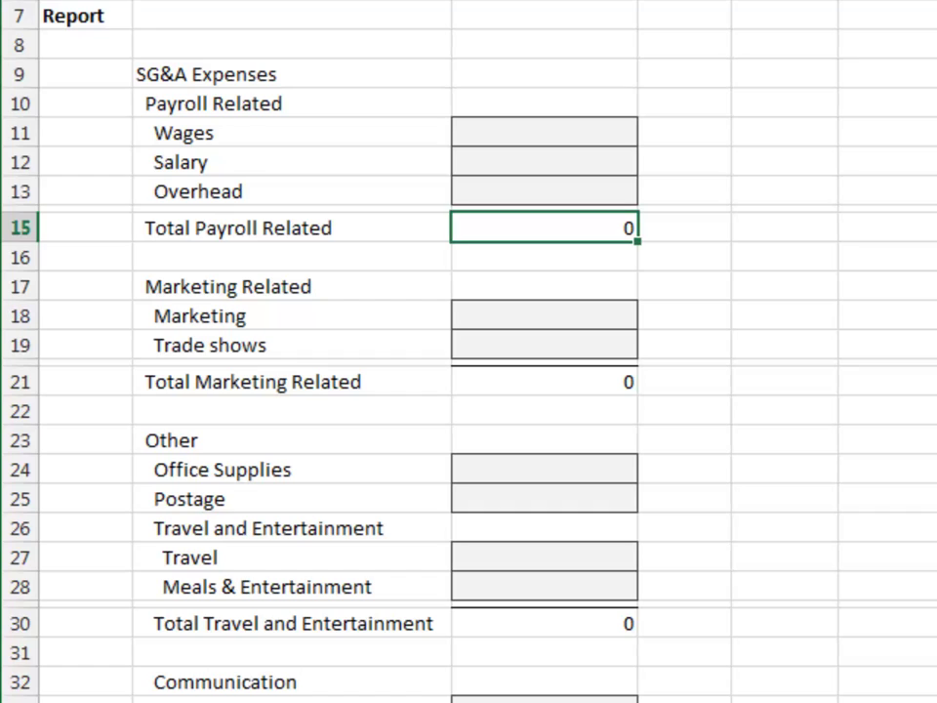
{"action": "key", "text": "Up"}
{"action": "key", "text": "Up"}
{"action": "key", "text": "Up"}
{"action": "key", "text": "Up"}
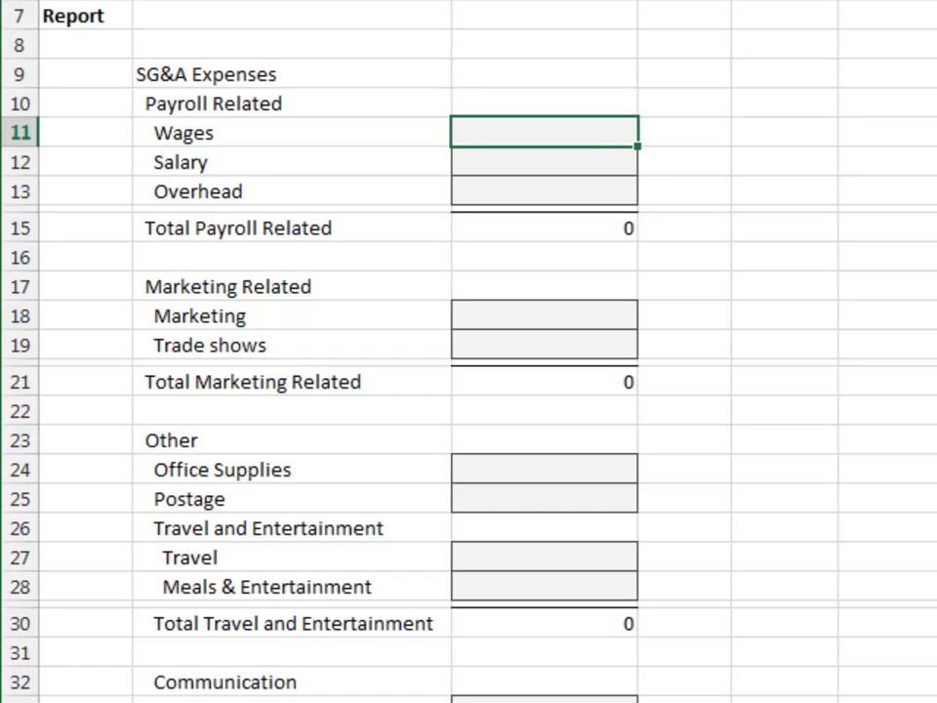
{"action": "type", "text": "=vl"}
{"action": "key", "text": "Tab"}
{"action": "key", "text": "Left"}
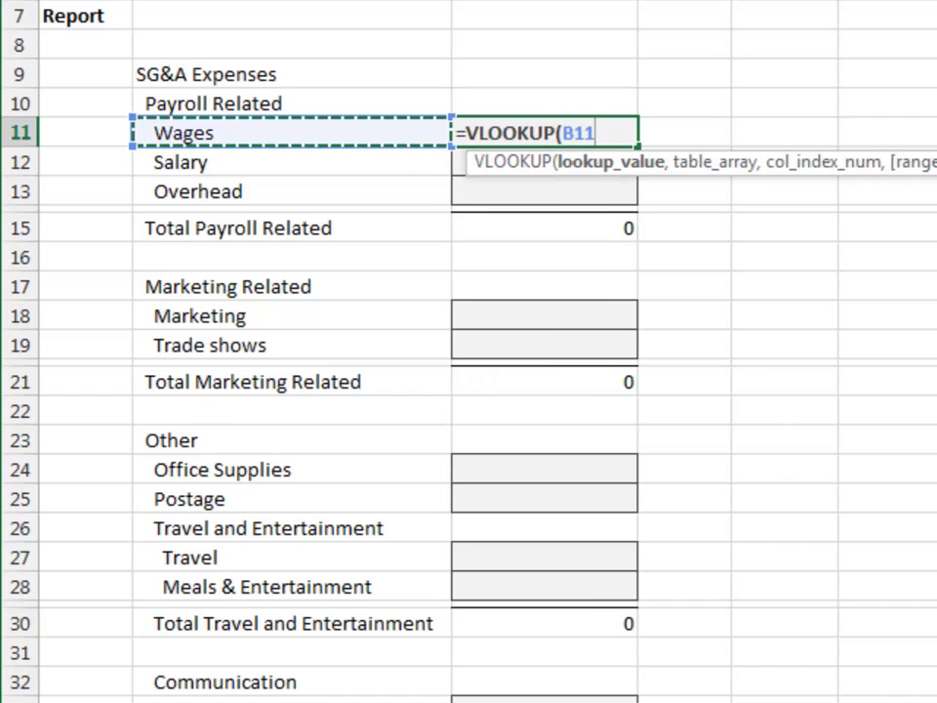
{"action": "type", "text": ",tbl"}
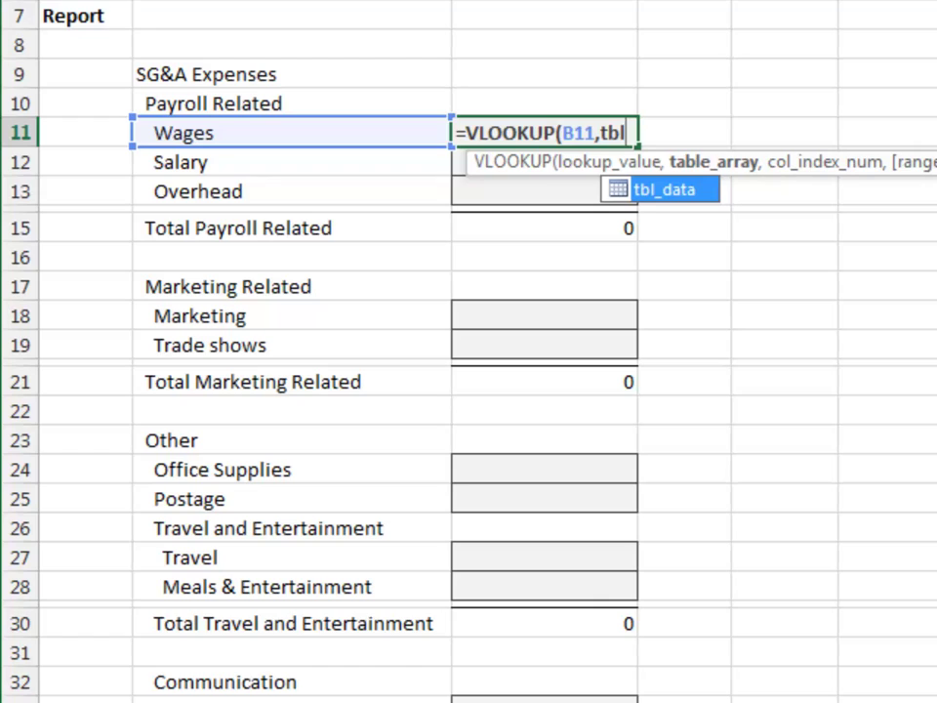
{"action": "key", "text": "Tab"}
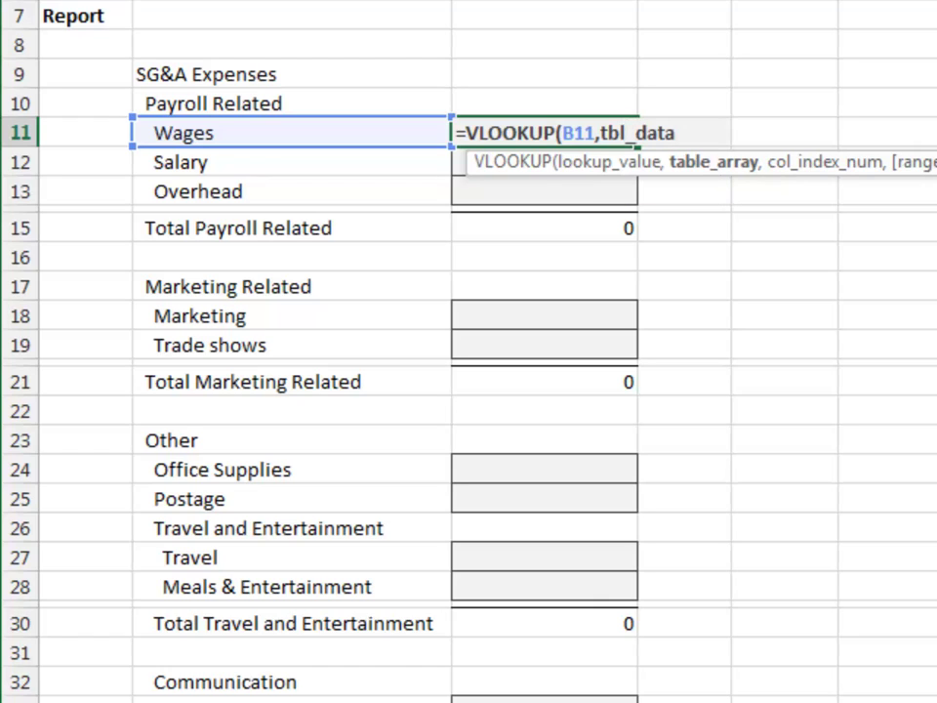
{"action": "type", "text": ",2,0)"}
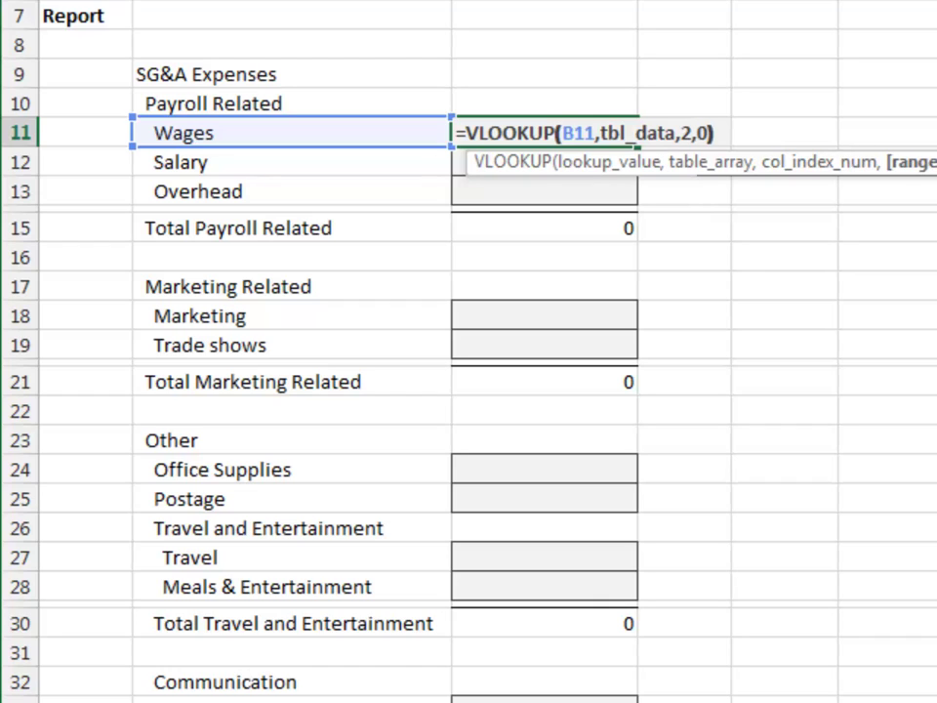
{"action": "key", "text": "Return"}
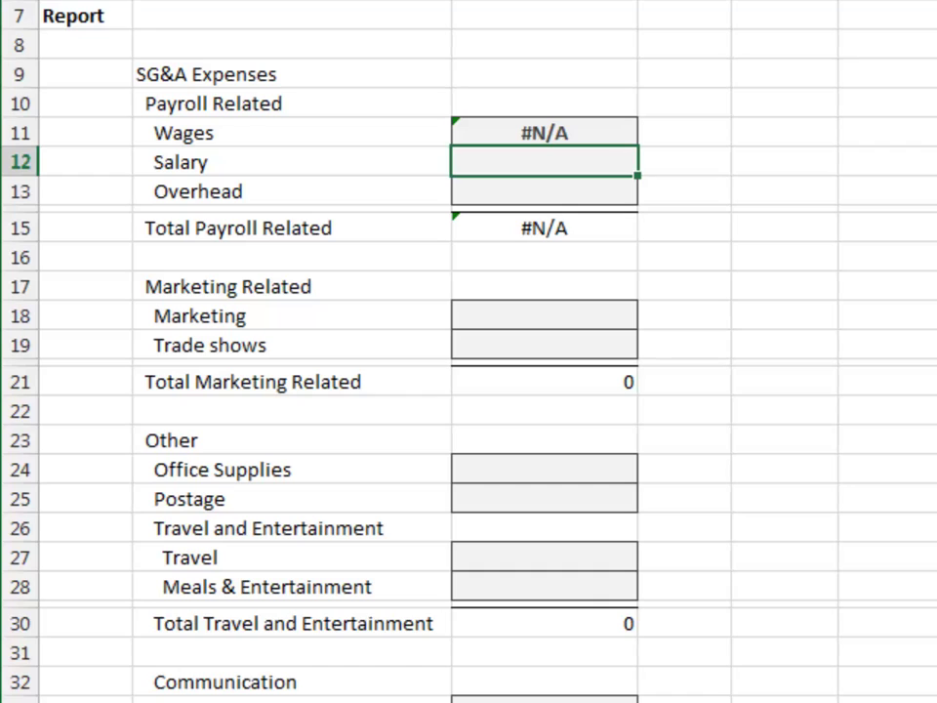
- Open the Wages label in B11 for editing and examine its text for leading spaces
{"action": "key", "text": "Up"}
{"action": "key", "text": "Left"}
{"action": "key", "text": "F2"}
{"action": "key", "text": "Left"}
{"action": "key", "text": "Left"}
{"action": "key", "text": "Left"}
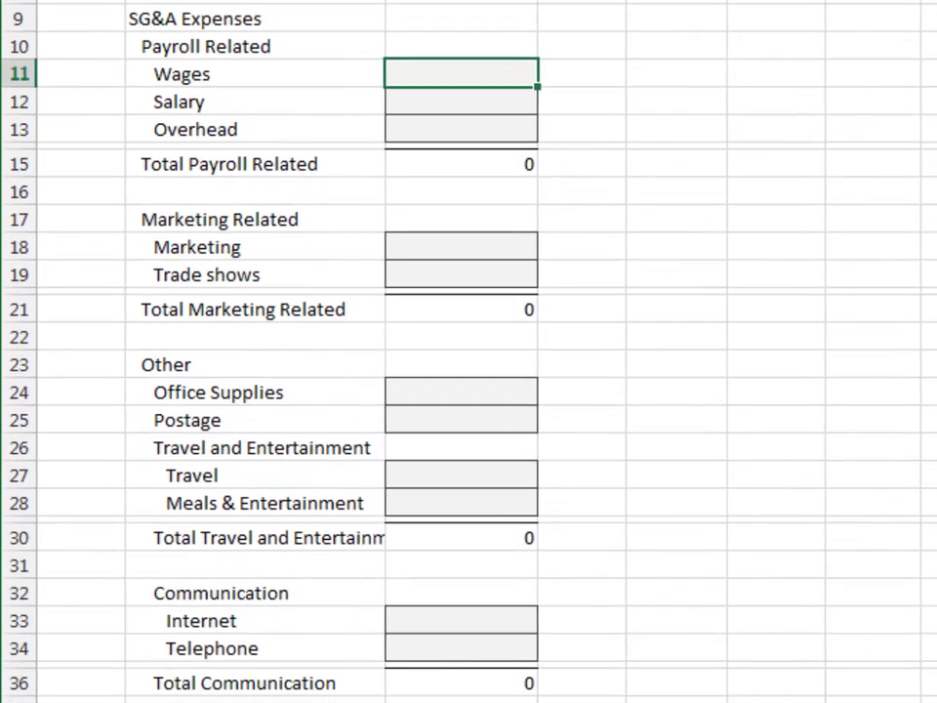
- On the Exercise 3 report, enter =VLOOKUP(B11,tbl_data,2,0) in the Wages amount cell
{"action": "type", "text": "=VLOOKUP("}
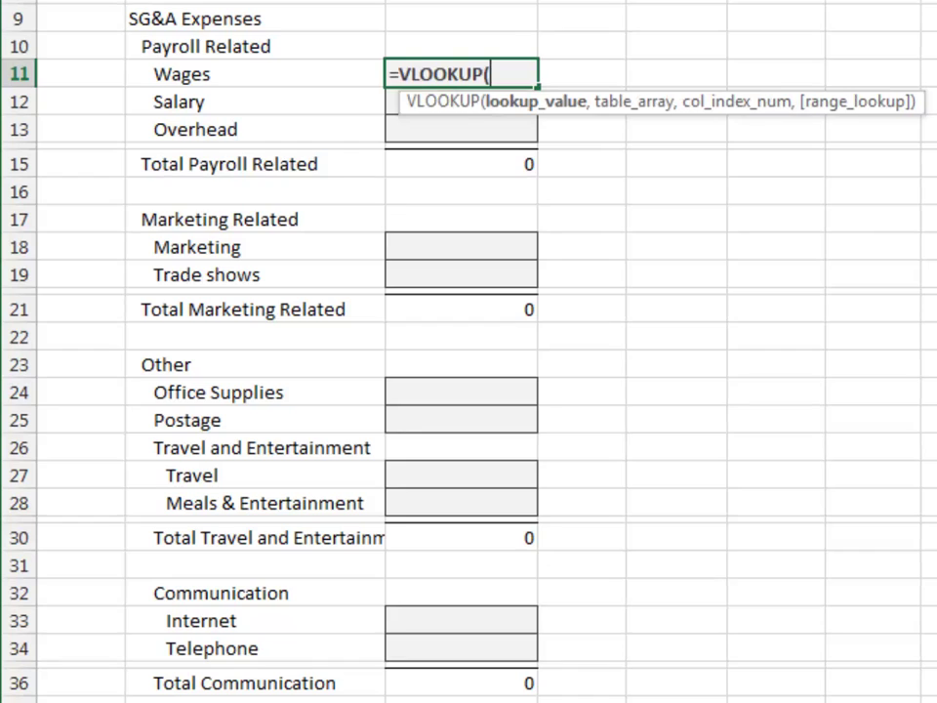
{"action": "key", "text": "Left"}
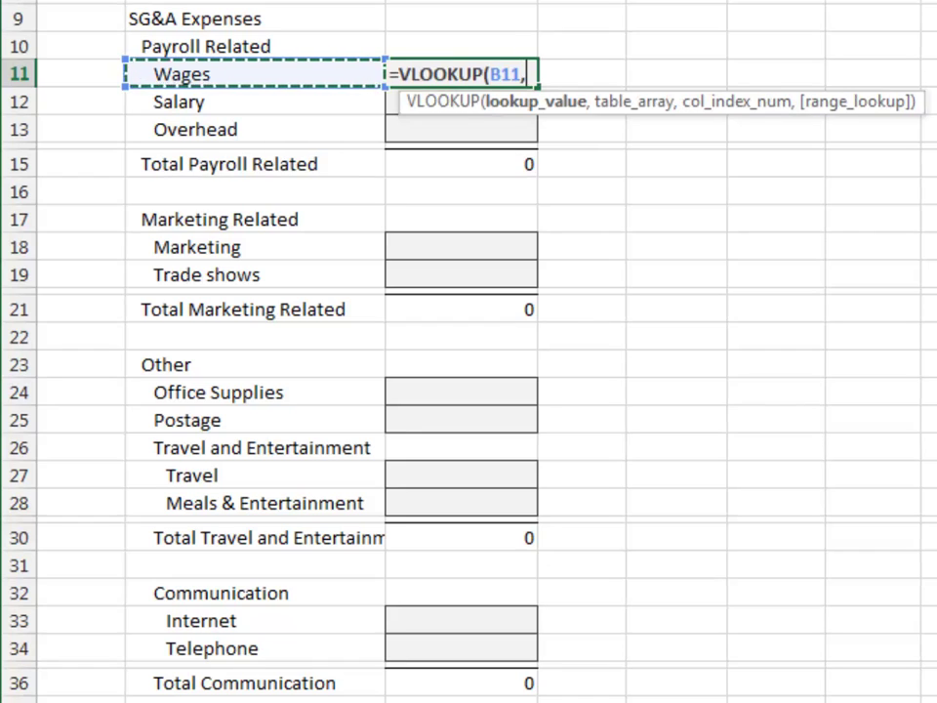
{"action": "type", "text": ",tb"}
{"action": "key", "text": "Down"}
{"action": "key", "text": "Down"}
{"action": "key", "text": "Down"}
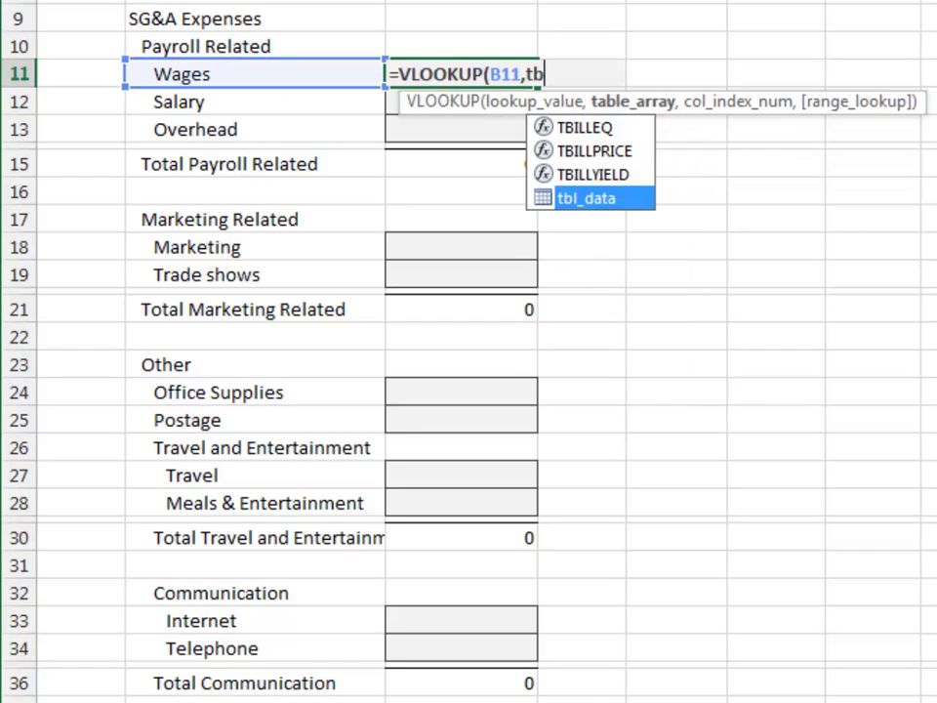
{"action": "key", "text": "Tab"}
{"action": "type", "text": ","}
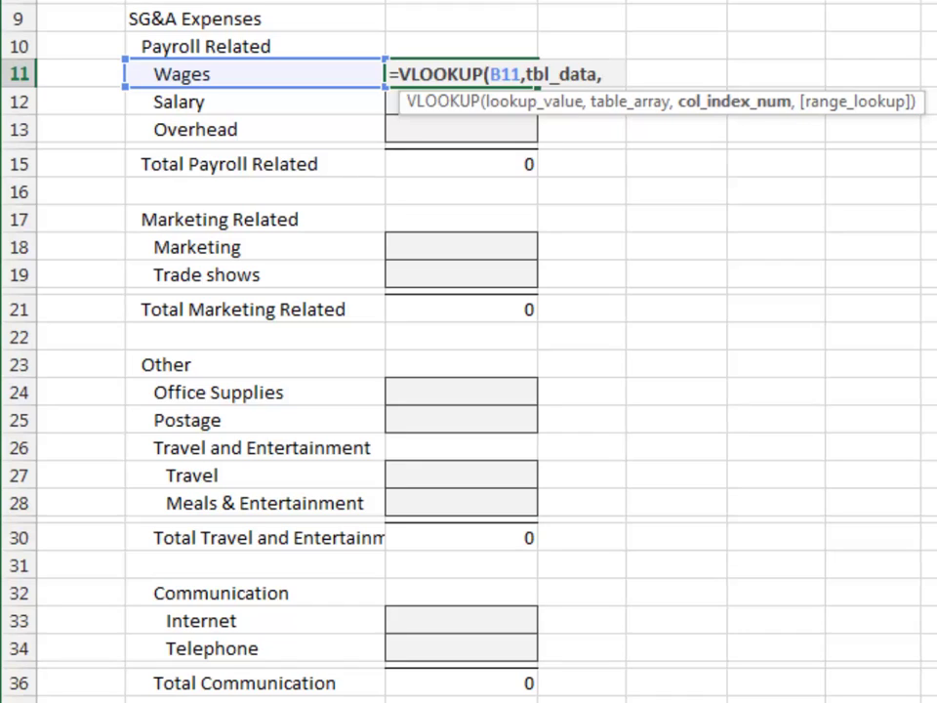
{"action": "type", "text": "2,0)"}
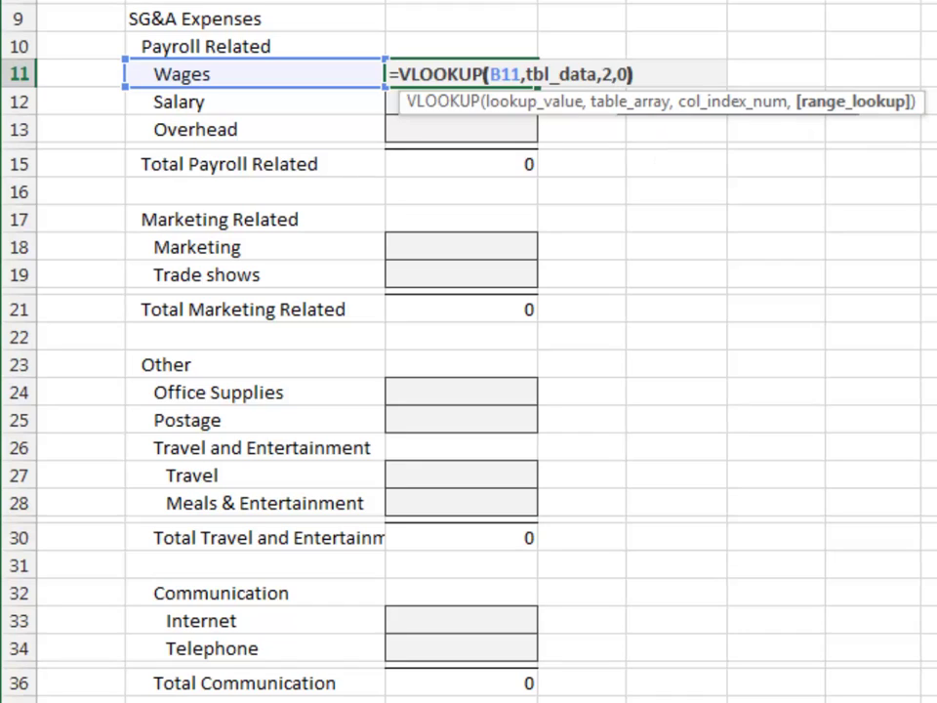
{"action": "key", "text": "Return"}
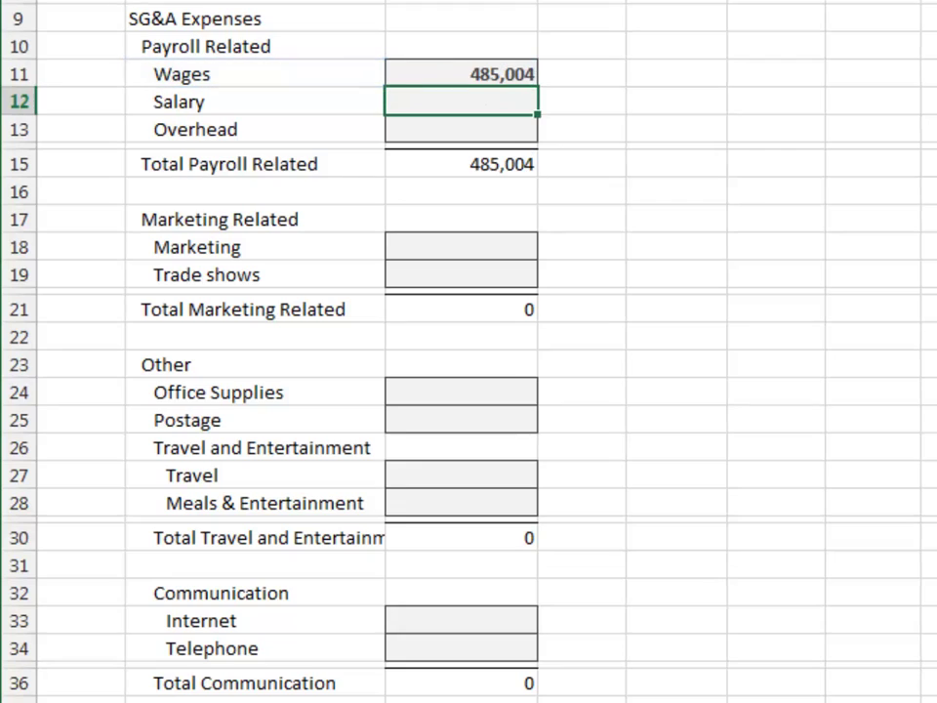
- Check the Exercise 3 Wages label in B11 character by character to see how its indentation is made
{"action": "left_click", "coordinate": [460, 73]}
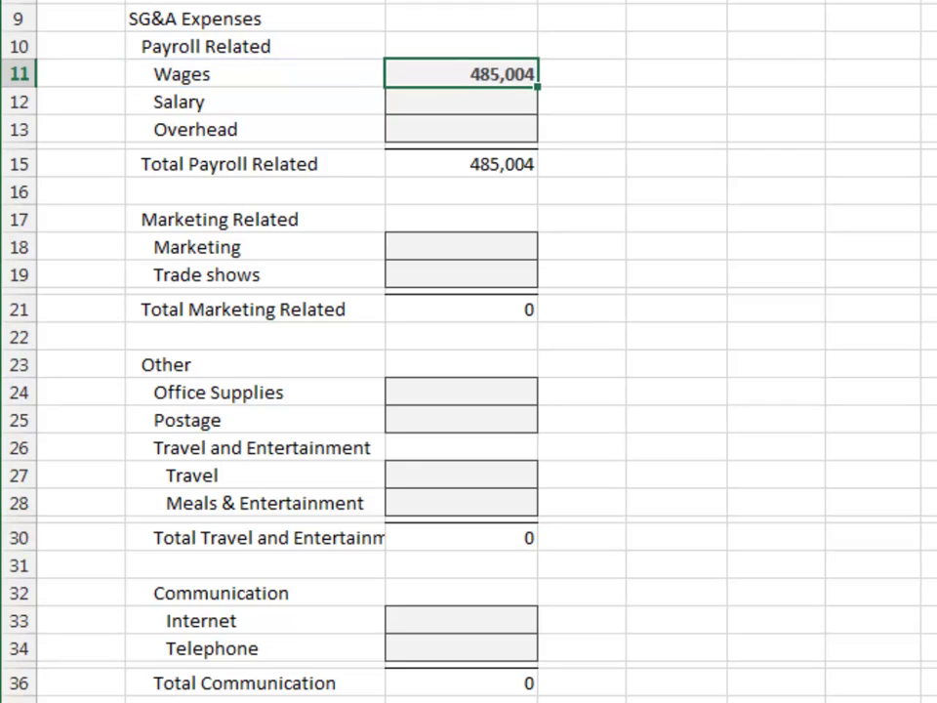
{"action": "key", "text": "Left"}
{"action": "key", "text": "F2"}
{"action": "key", "text": "Left"}
{"action": "key", "text": "Left"}
{"action": "key", "text": "Left"}
{"action": "key", "text": "Left"}
{"action": "key", "text": "Left"}
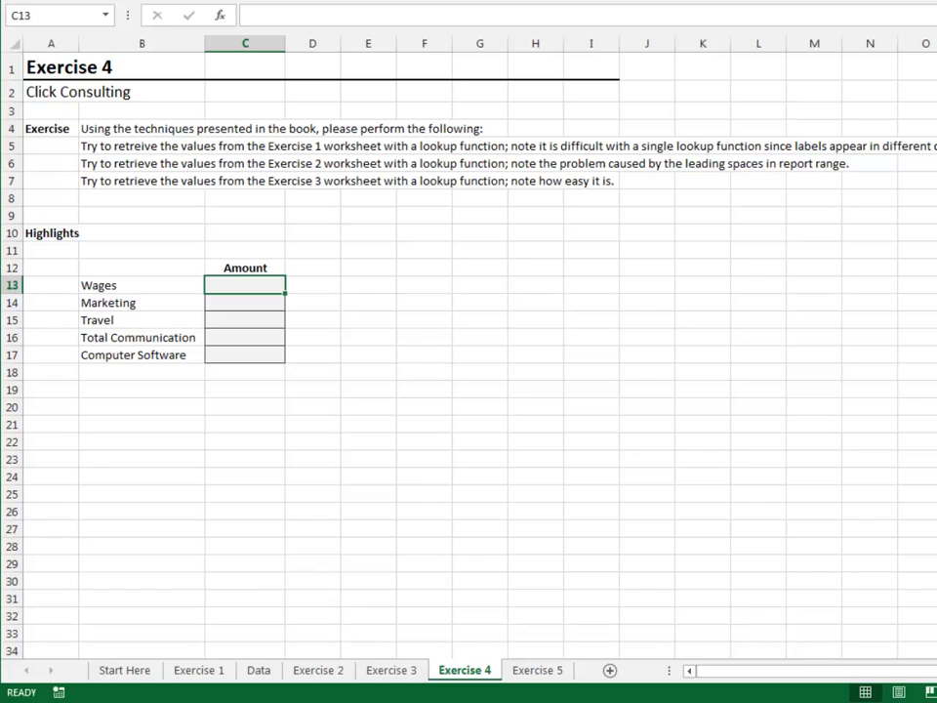
- On the Exercise 4 sheet, enter =VLOOKUP(B13,'Exercise 1'!D:F,3,0) in the Wages amount cell
{"action": "type", "text": "=vl"}
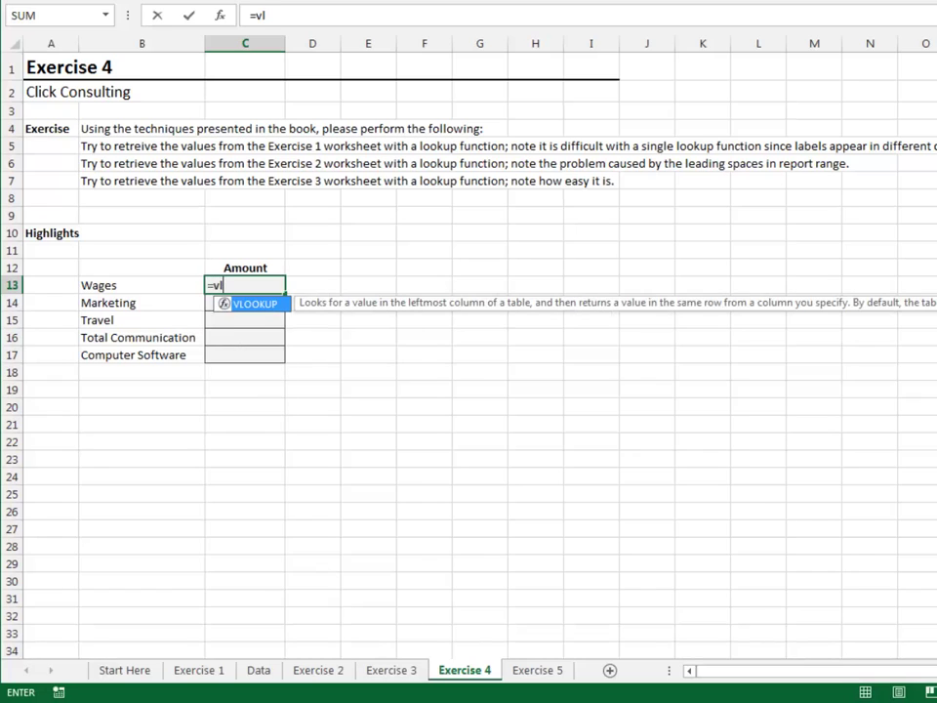
{"action": "key", "text": "Tab"}
{"action": "left_click", "coordinate": [142, 285]}
{"action": "type", "text": ","}
{"action": "key", "text": "ctrl+Page_Up"}
{"action": "key", "text": "ctrl+Page_Up"}
{"action": "key", "text": "ctrl+Page_Up"}
{"action": "key", "text": "ctrl+Page_Up"}
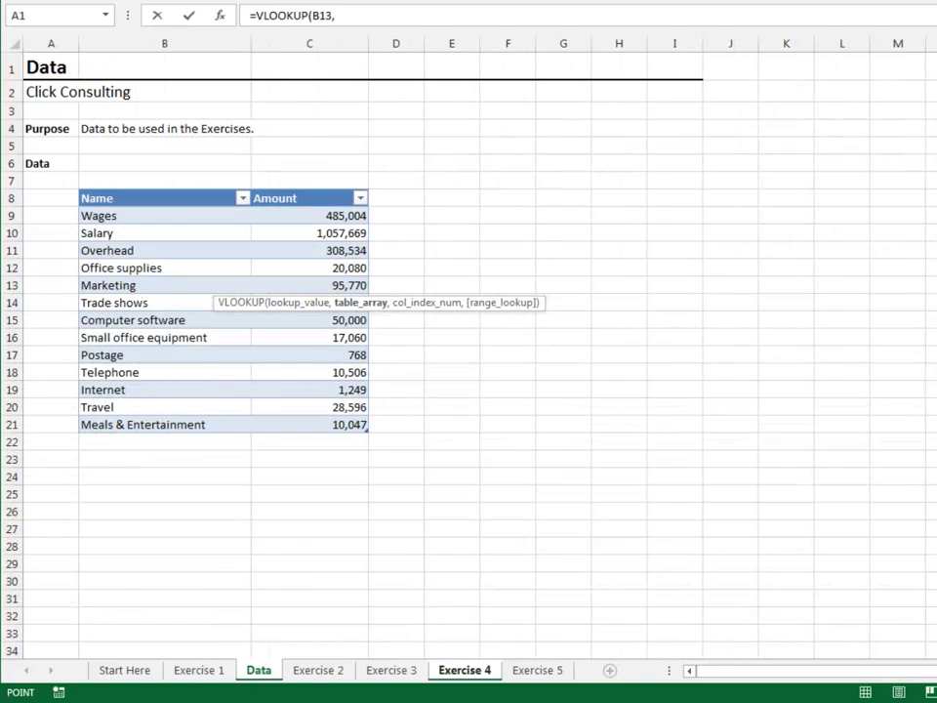
{"action": "key", "text": "Right"}
{"action": "key", "text": "Right"}
{"action": "key", "text": "Right"}
{"action": "key", "text": "ctrl+space"}
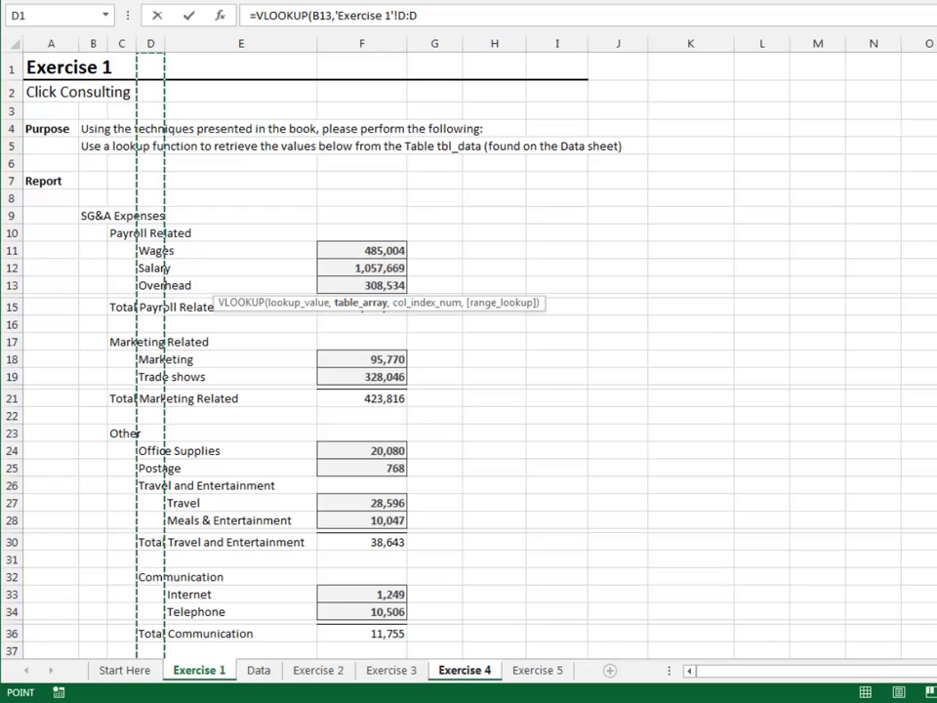
{"action": "key", "text": "shift+Right"}
{"action": "key", "text": "shift+Right"}
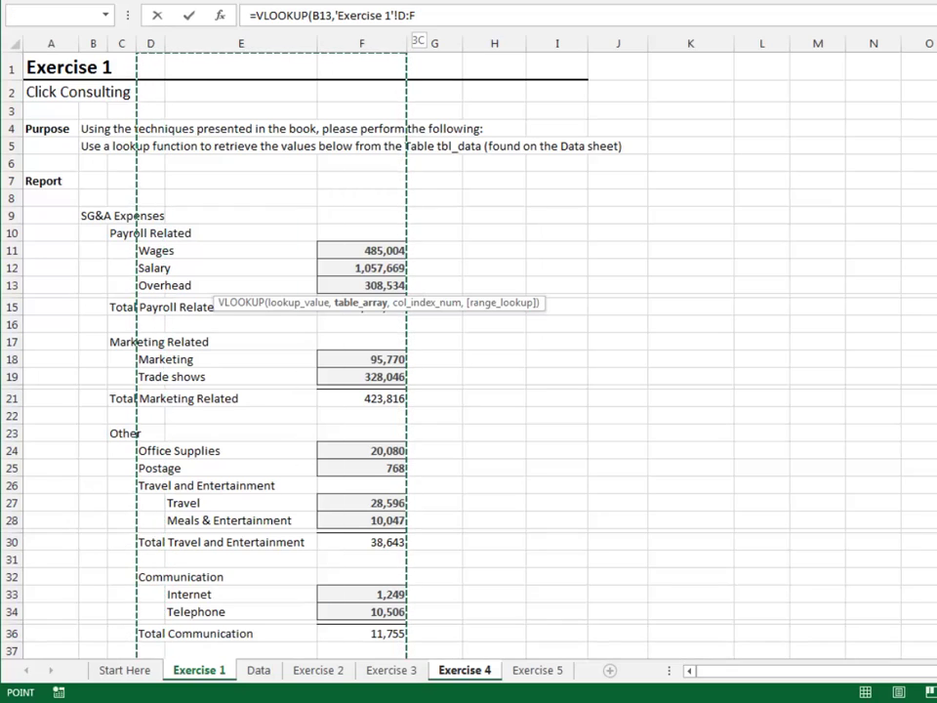
{"action": "type", "text": ",3"}
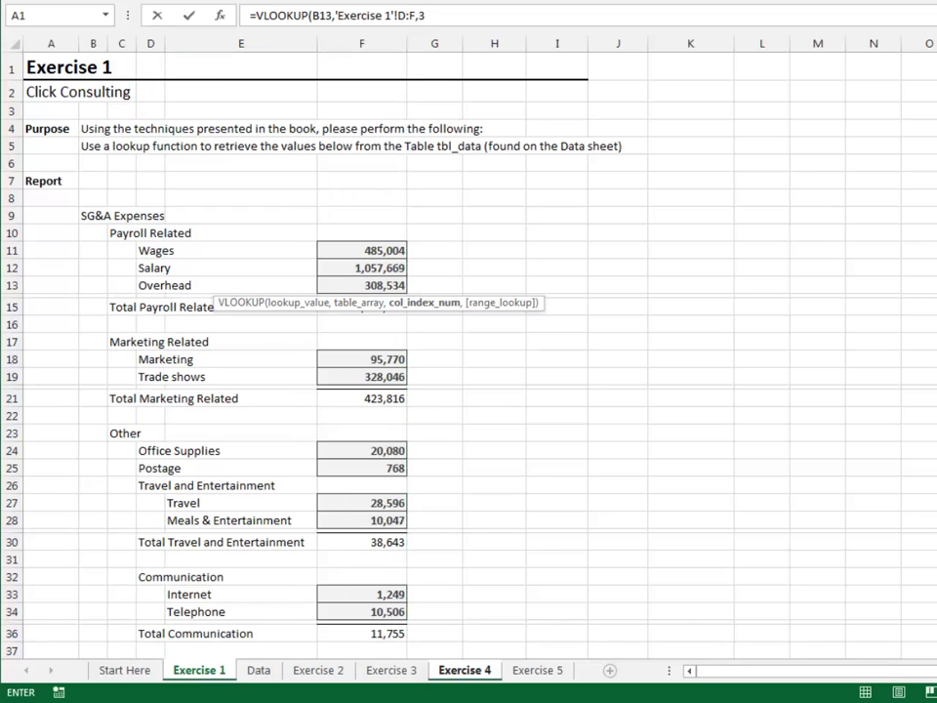
{"action": "type", "text": ",0"}
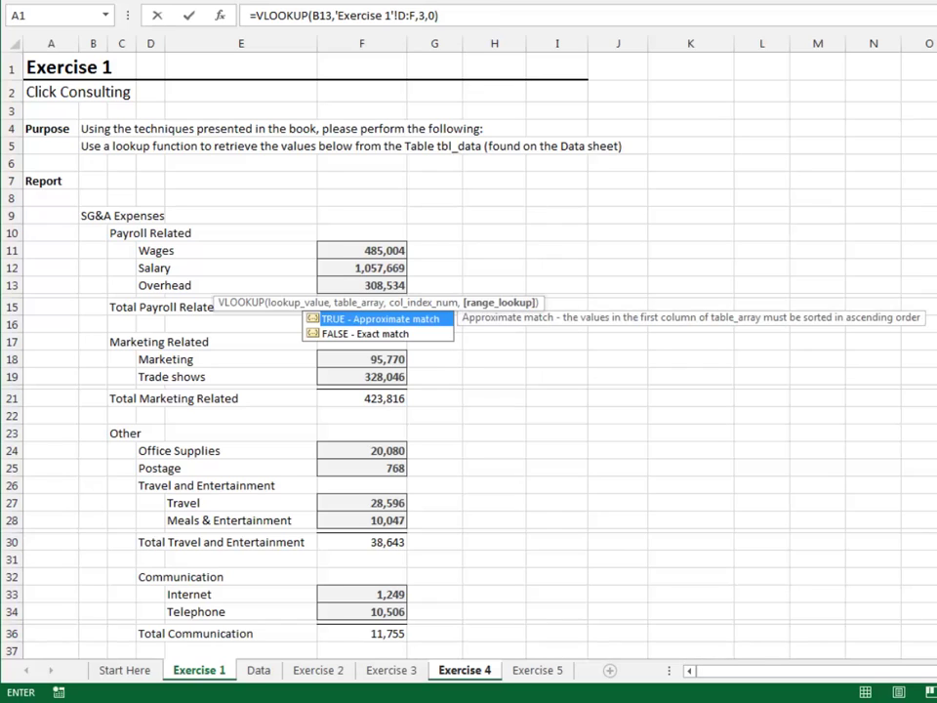
{"action": "key", "text": "Return"}
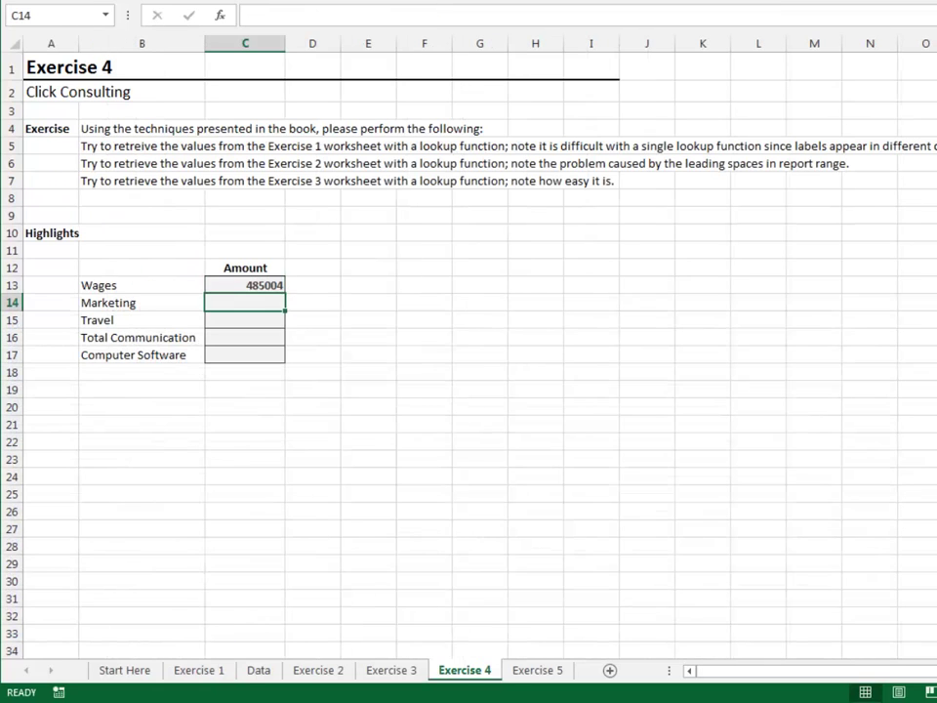
- Try filling the Wages lookup formula down through the Computer Software amount in C17, and clear C13:C17
{"action": "key", "text": "Up"}
{"action": "key", "text": "shift+Down"}
{"action": "key", "text": "shift+Down"}
{"action": "key", "text": "shift+Down"}
{"action": "key", "text": "shift+Down"}
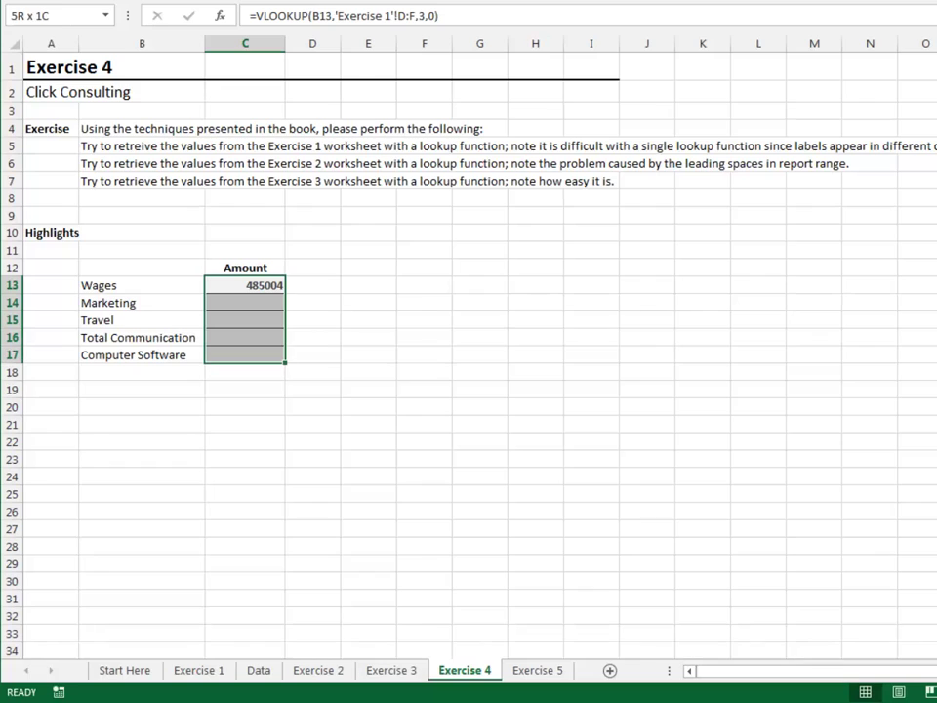
{"action": "key", "text": "ctrl+d"}
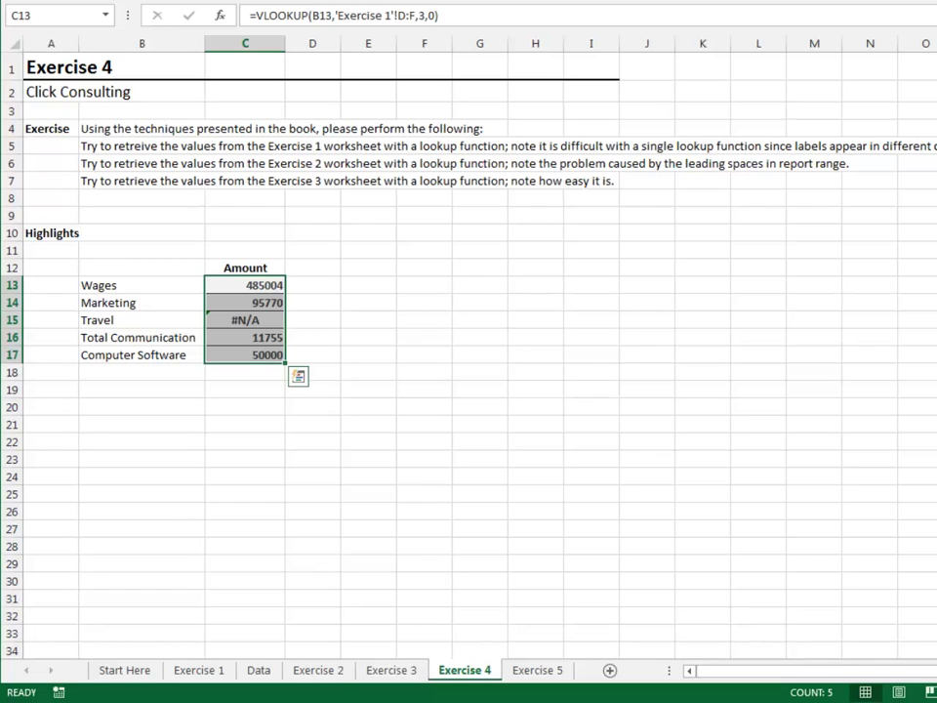
{"action": "key", "text": "Delete"}
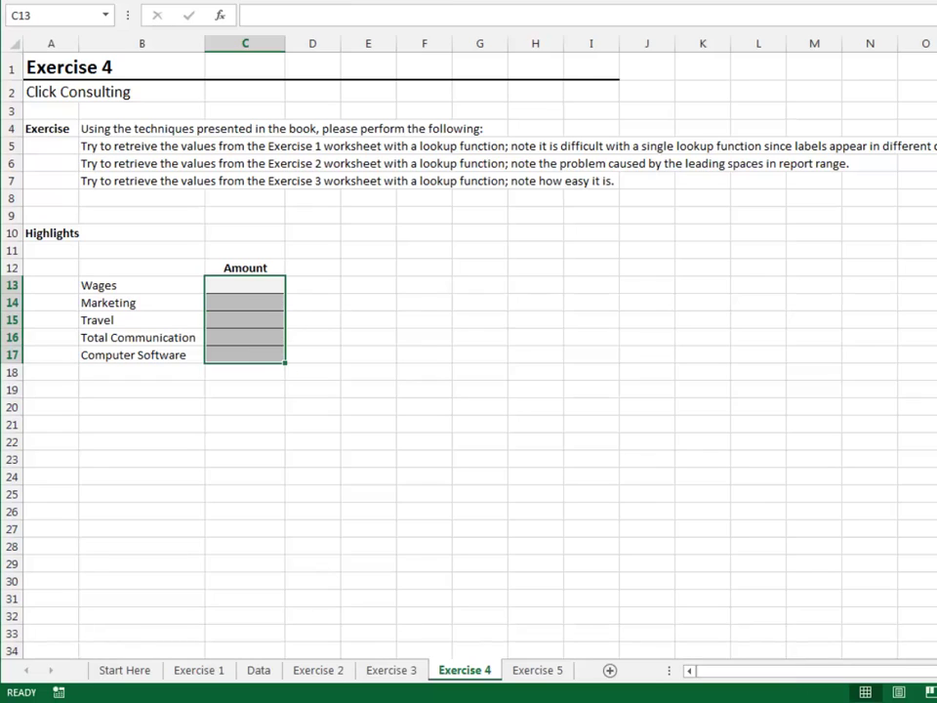
- Try =VLOOKUP(B13,'Exercise 2'!B:C,2,0) in the Exercise 4 Wages amount cell, and clear the cell
{"action": "left_click", "coordinate": [244, 285]}
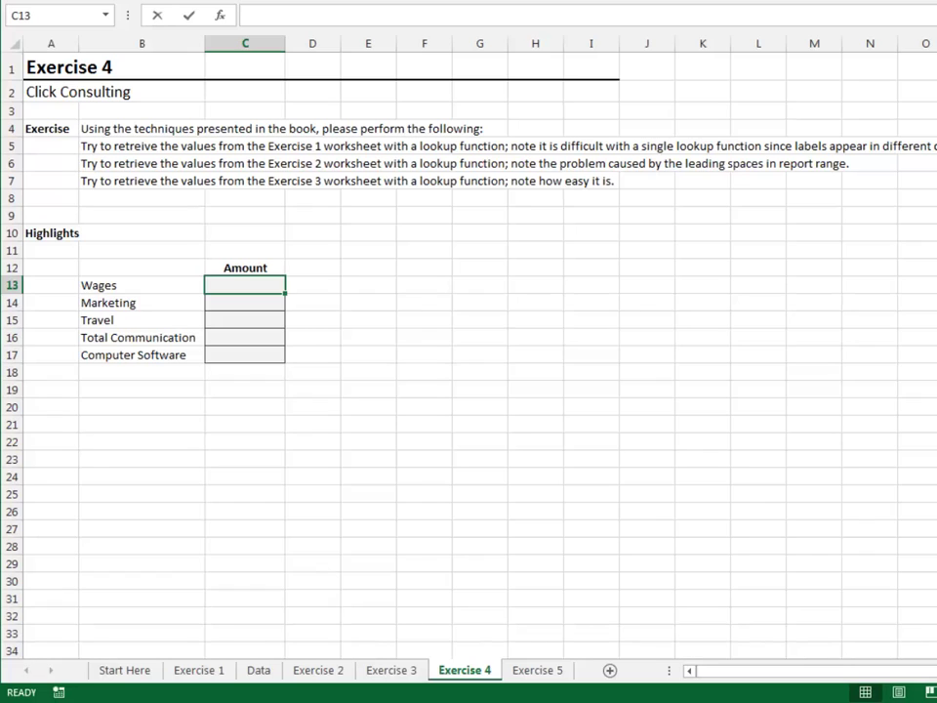
{"action": "type", "text": "=VLOOKUP("}
{"action": "key", "text": "Left"}
{"action": "type", "text": ","}
{"action": "key", "text": "ctrl+Page_Up"}
{"action": "key", "text": "ctrl+Page_Up"}
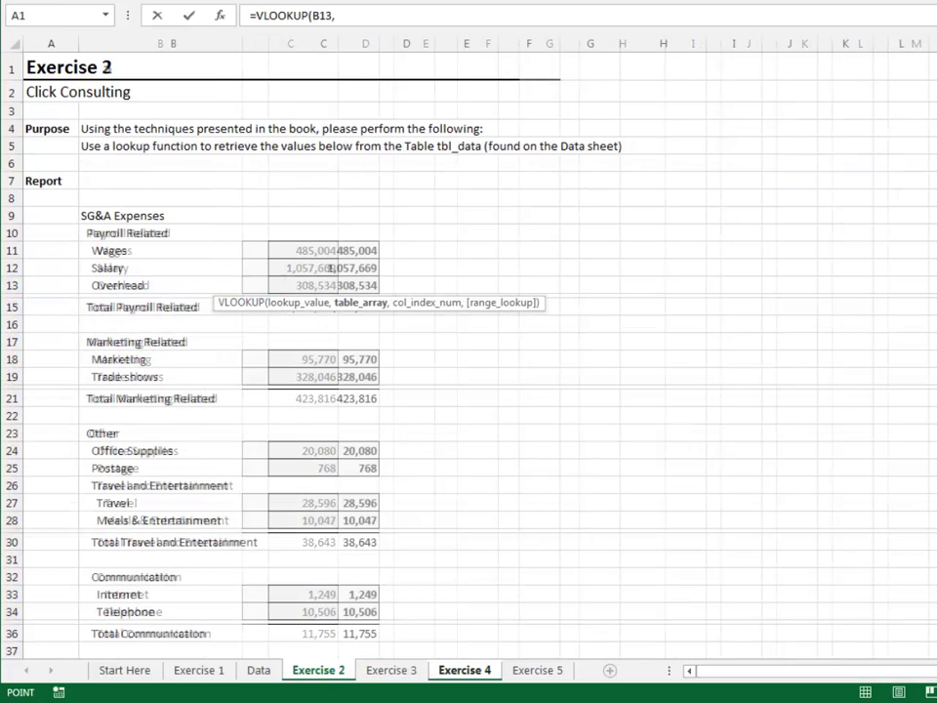
{"action": "key", "text": "Right"}
{"action": "key", "text": "ctrl+space"}
{"action": "key", "text": "shift+Right"}
{"action": "type", "text": ",2"}
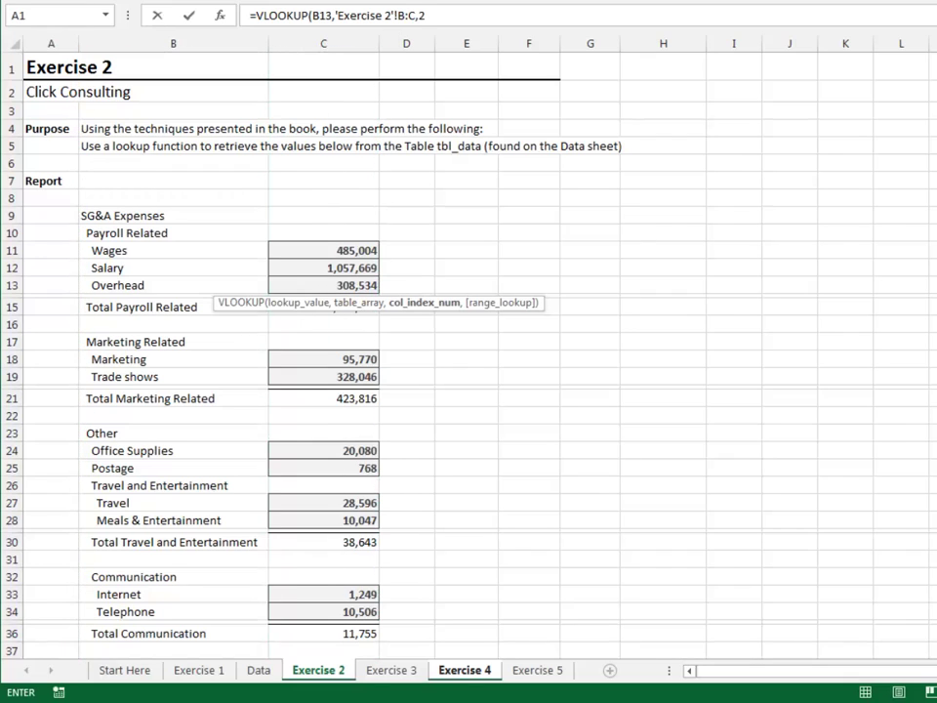
{"action": "type", "text": ",0"}
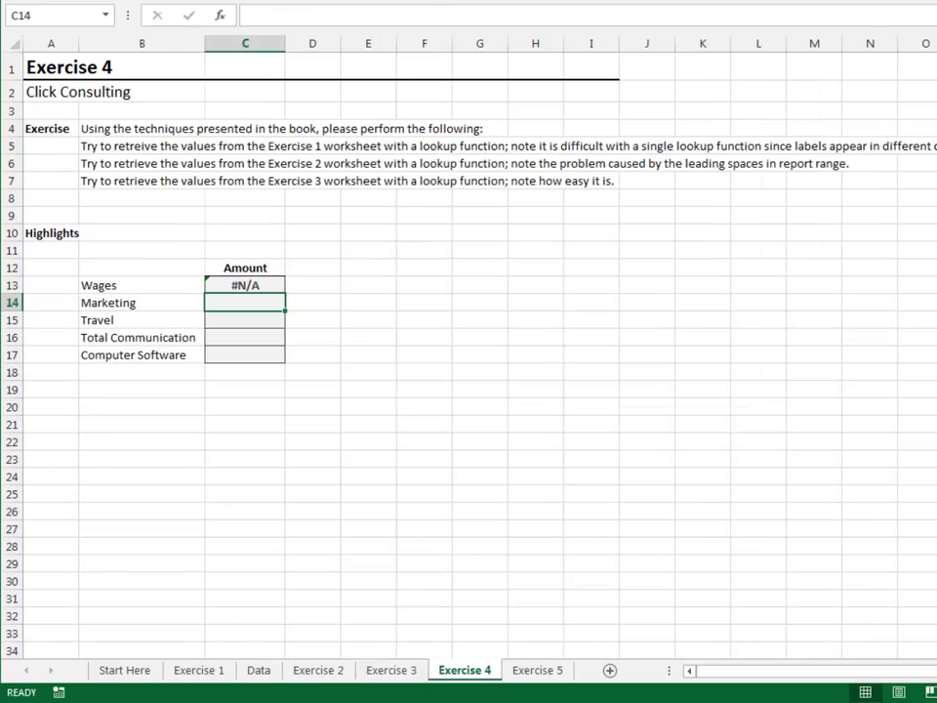
{"action": "left_click", "coordinate": [244, 286]}
{"action": "key", "text": "Delete"}
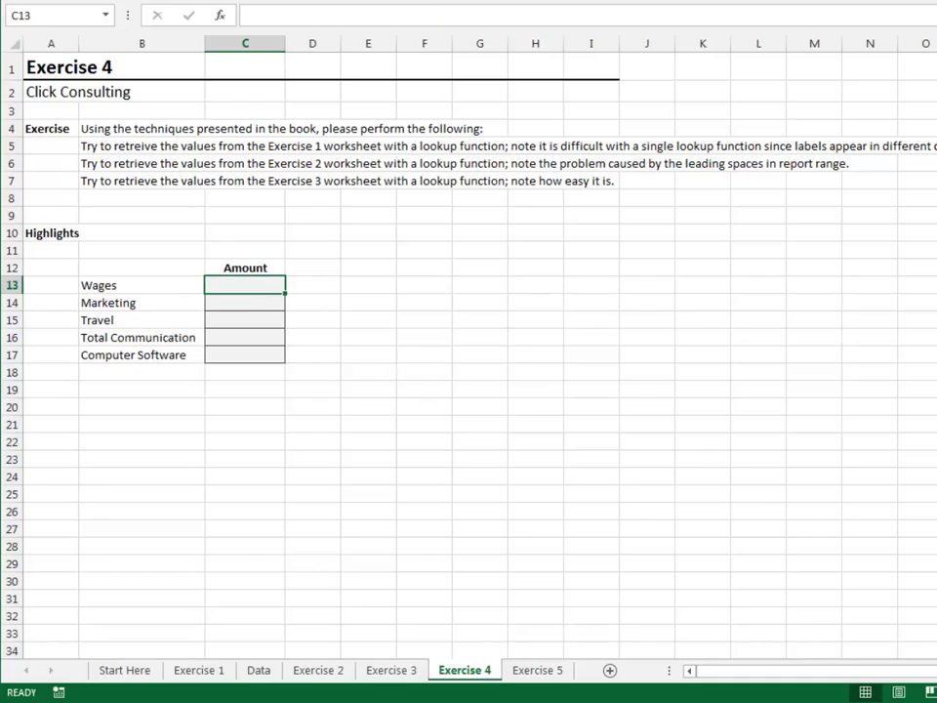
- Enter =VLOOKUP(B13,'Exercise 3'!B:C,2,0) in the Wages amount cell of the Exercise 4 highlights
{"action": "type", "text": "="}
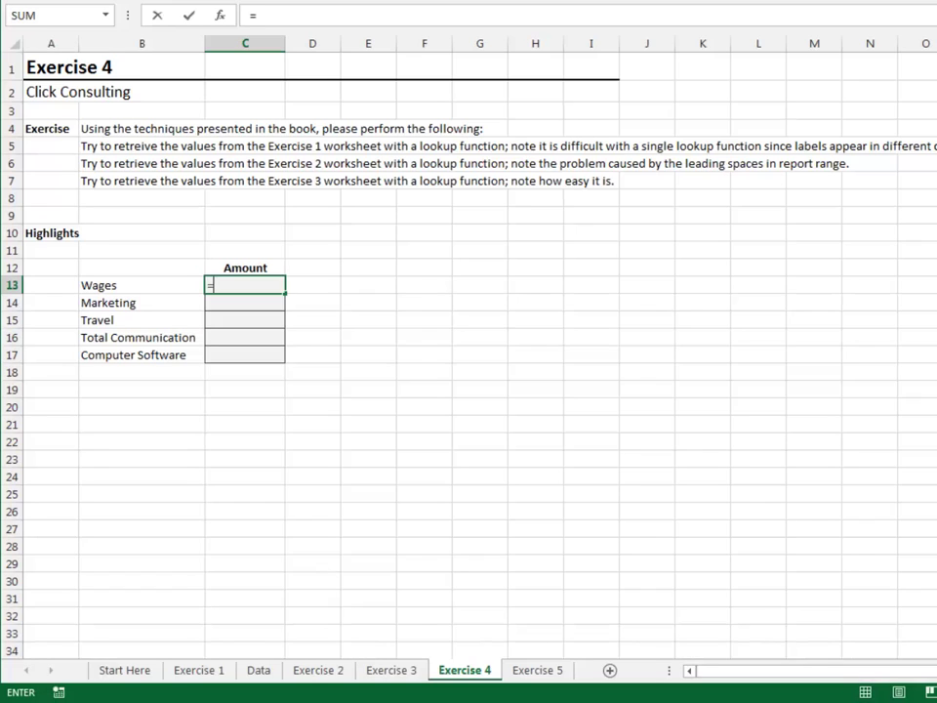
{"action": "type", "text": "vl"}
{"action": "key", "text": "Tab"}
{"action": "key", "text": "Left"}
{"action": "type", "text": ","}
{"action": "key", "text": "ctrl+Page_Up"}
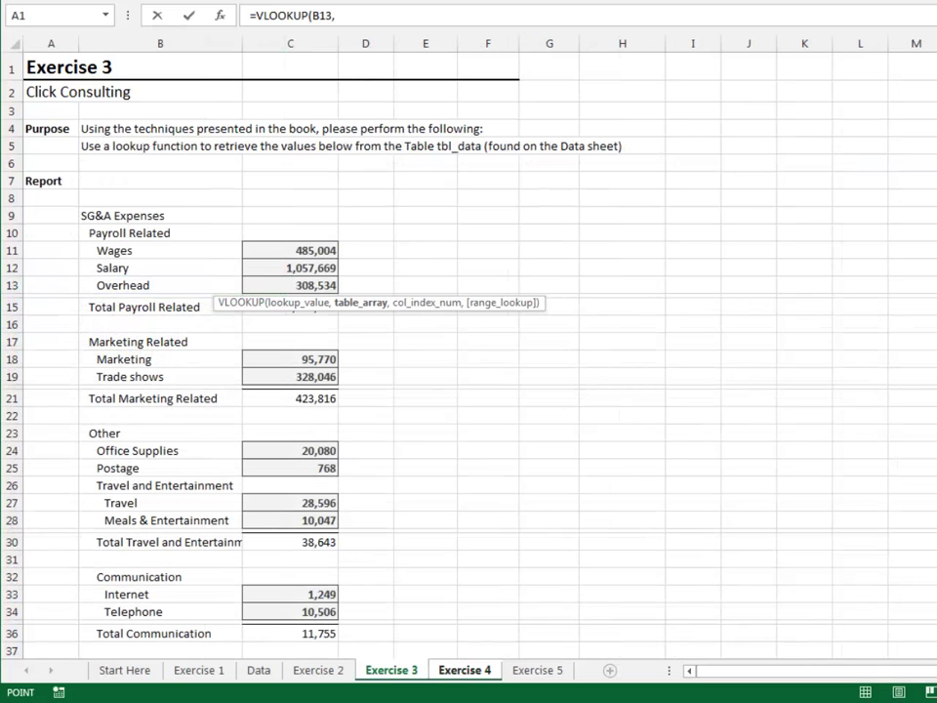
{"action": "left_click", "coordinate": [176, 61]}
{"action": "left_click_drag", "start_coordinate": [178, 43], "coordinate": [339, 43]}
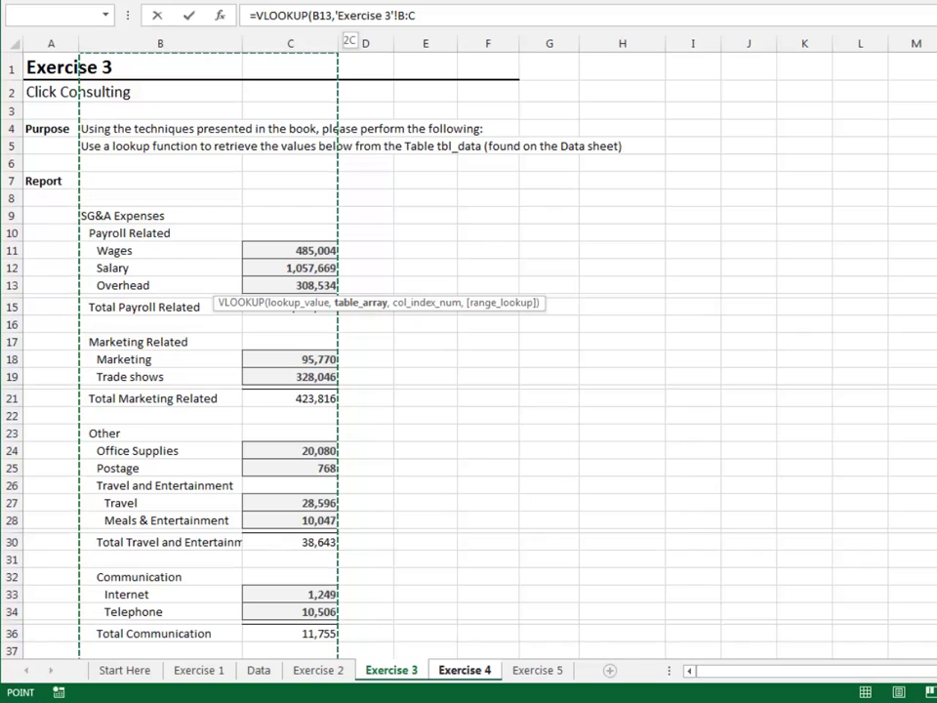
{"action": "type", "text": ",2,"}
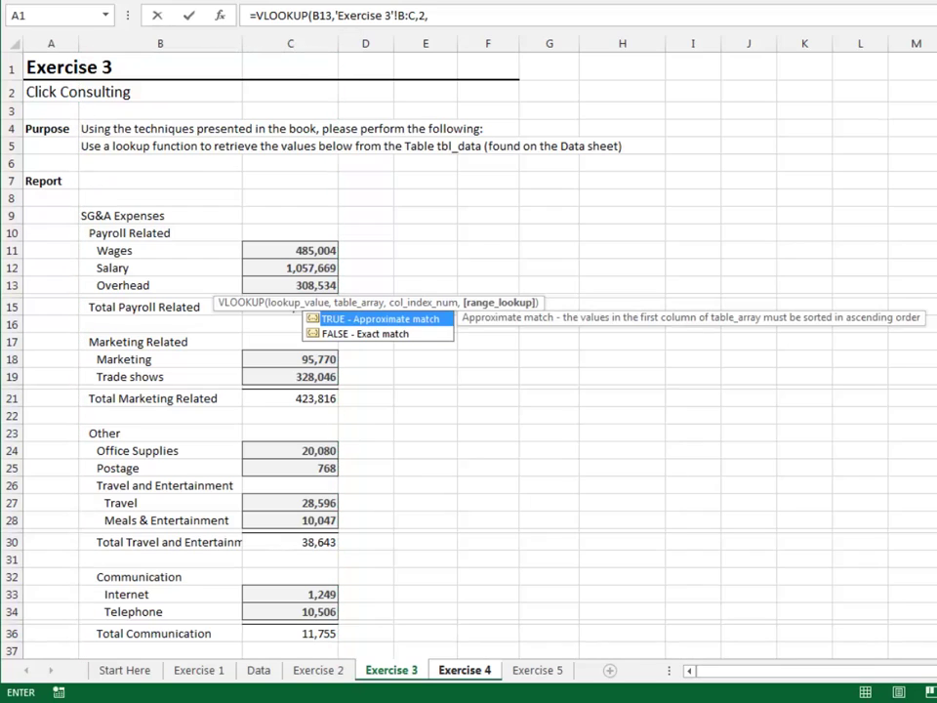
{"action": "type", "text": "0)"}
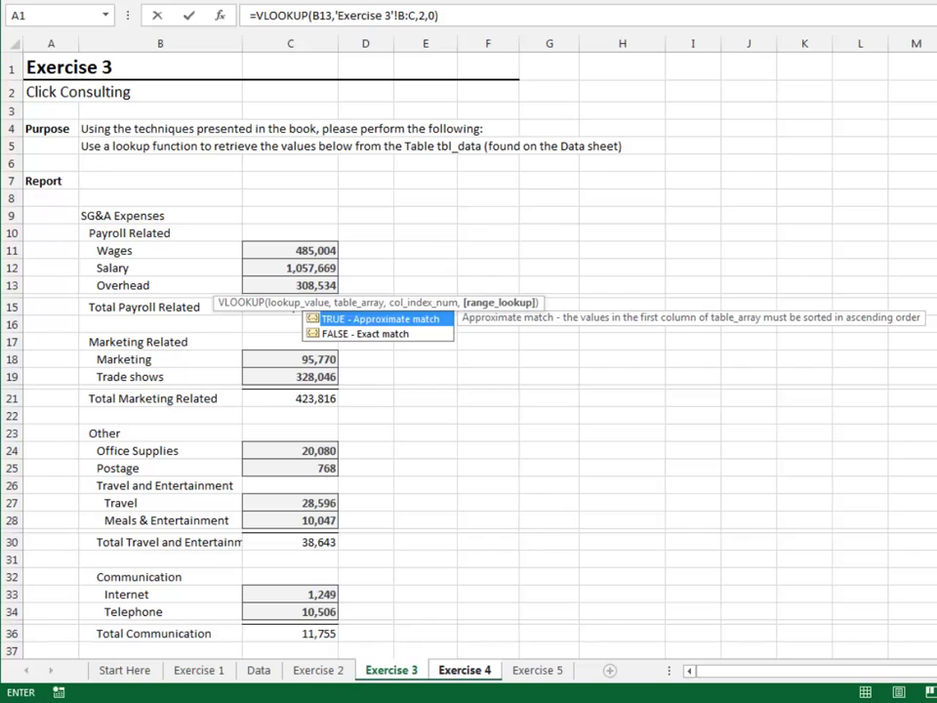
{"action": "key", "text": "Return"}
- Fill the Exercise 4 Wages lookup formula down through the Computer Software amount in C17
{"action": "left_click", "coordinate": [244, 285]}
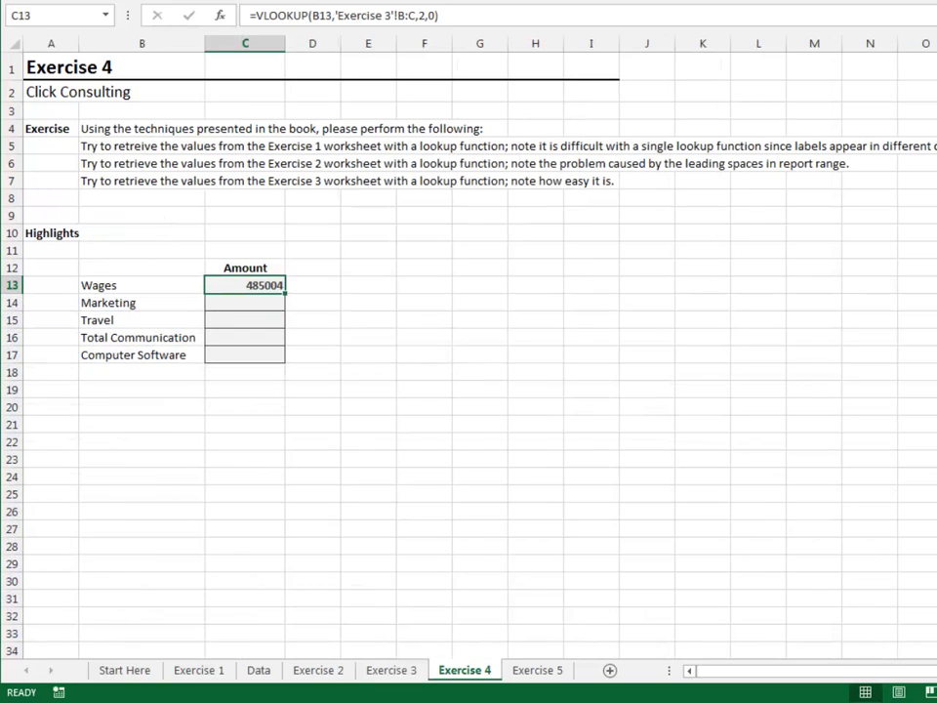
{"action": "left_click_drag", "start_coordinate": [245, 285], "coordinate": [245, 355]}
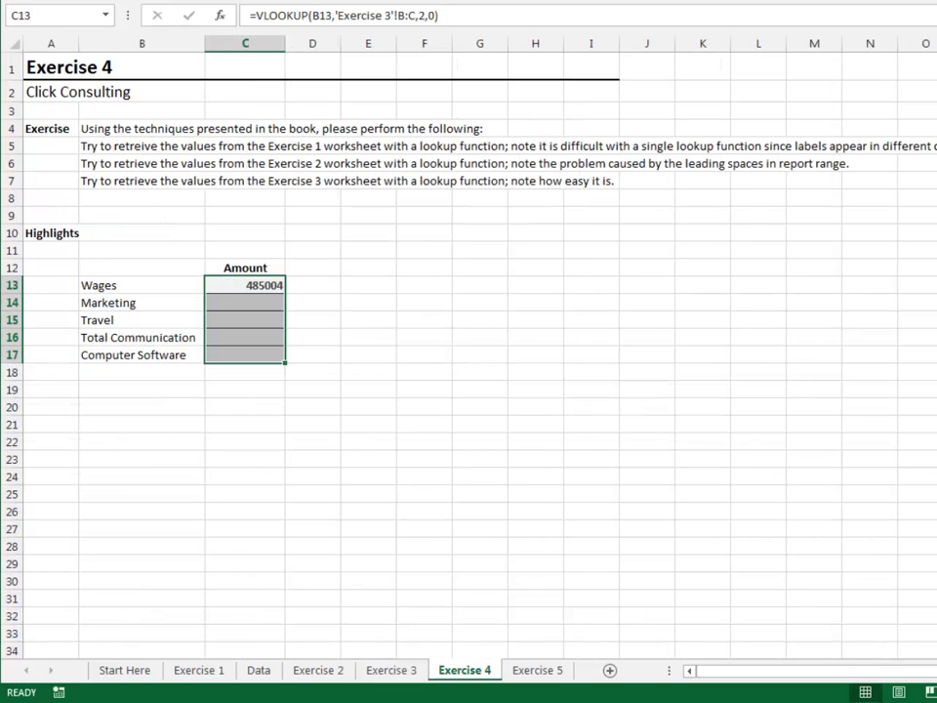
{"action": "key", "text": "ctrl+d"}
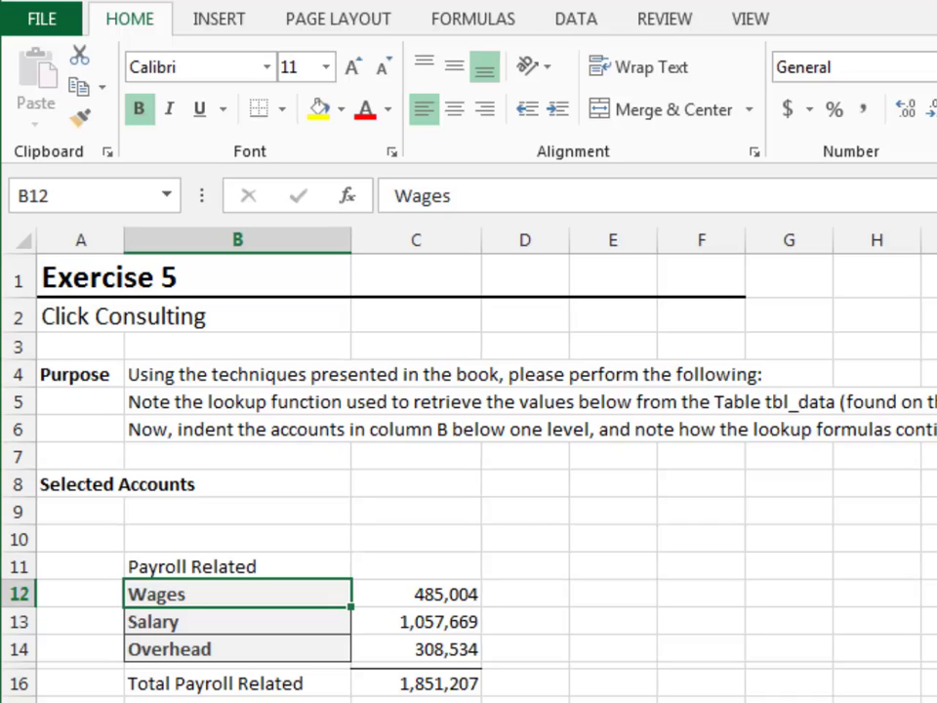
- On the Exercise 5 sheet, examine the lookup formula behind the Wages amount in C12
{"action": "left_click", "coordinate": [416, 594]}
{"action": "key", "text": "F2"}
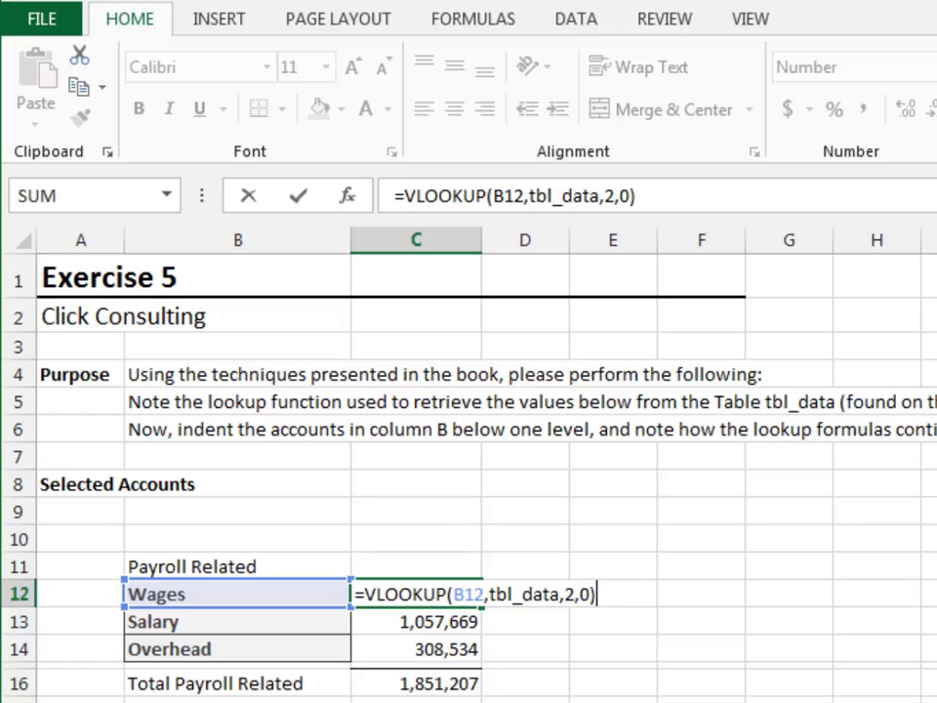
{"action": "key", "text": "Escape"}
- Indent the Wages, Salary and Overhead labels in B12:B14 by one level
{"action": "left_click_drag", "start_coordinate": [237, 593], "coordinate": [237, 648]}
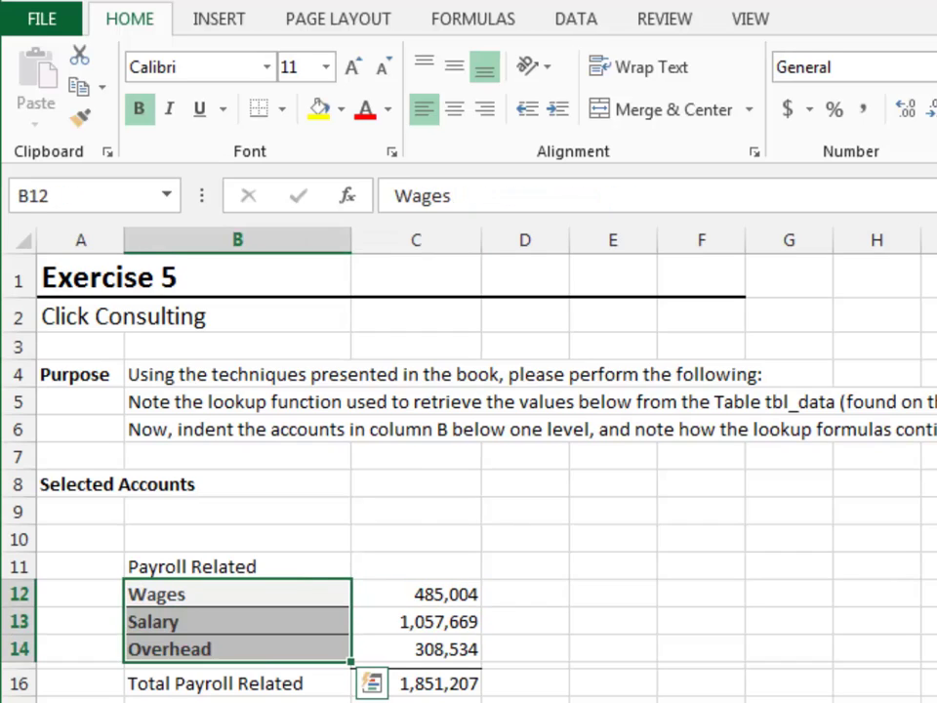
{"action": "left_click", "coordinate": [559, 113]}
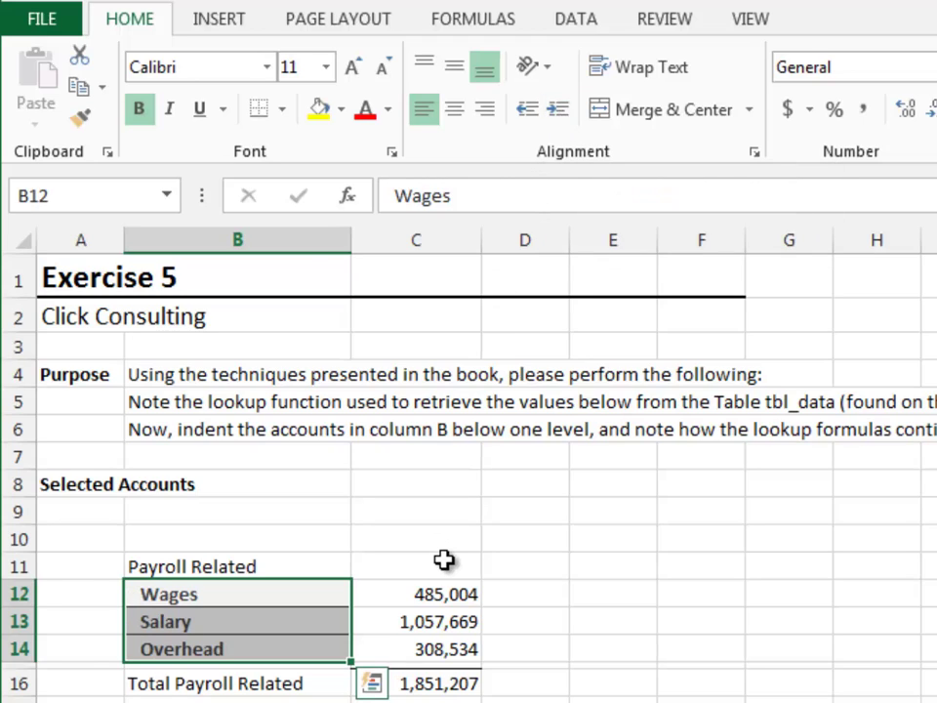
- Recheck the Wages lookup formula in C12 against its indented label, leaving the formula unedited
{"action": "left_click", "coordinate": [444, 558]}
{"action": "key", "text": "Down"}
{"action": "key", "text": "F2"}
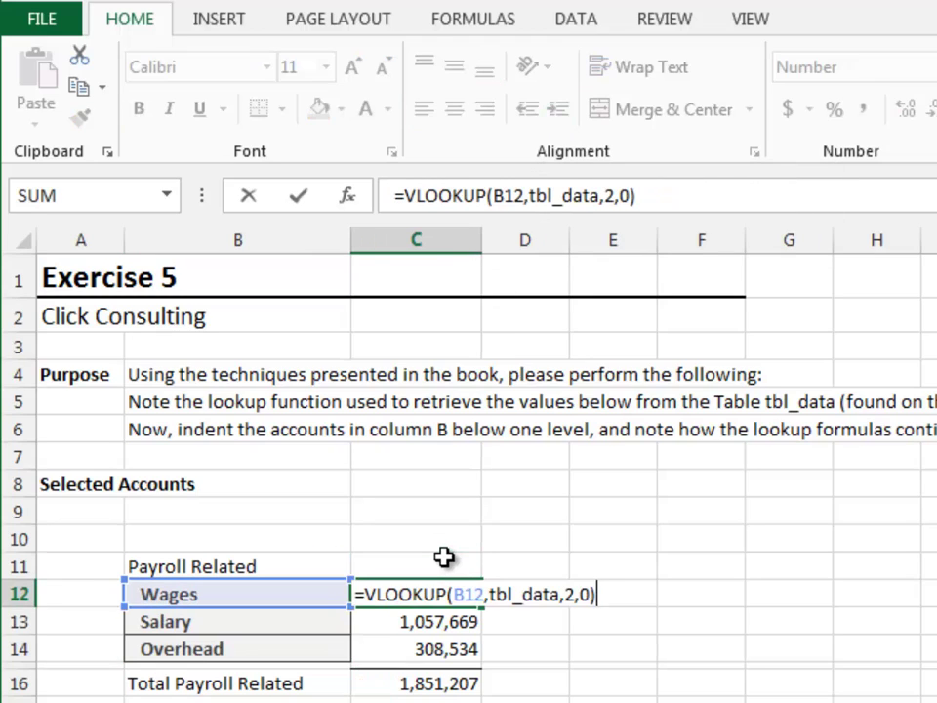
{"action": "key", "text": "Escape"}
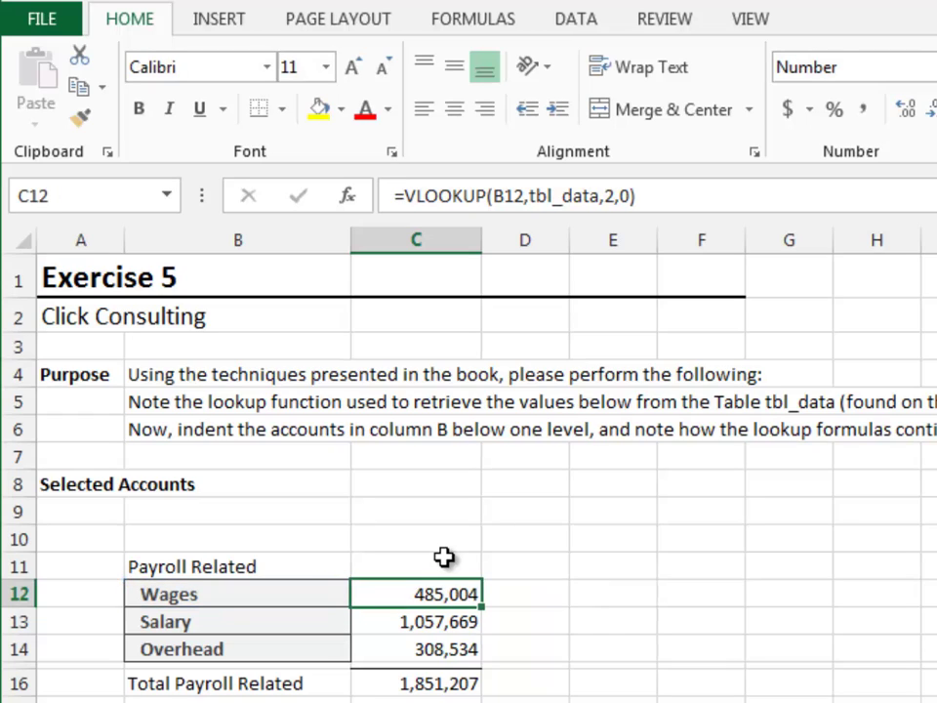